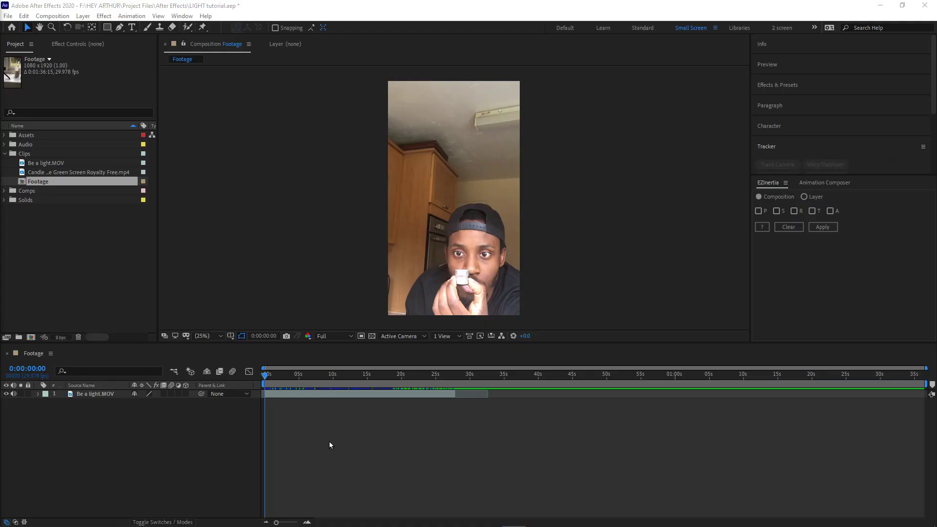
Select the Be a light.MOV layer and zoom the viewer to 100% on the face and held cup.
left_click(295, 396)
left_click(294, 395)
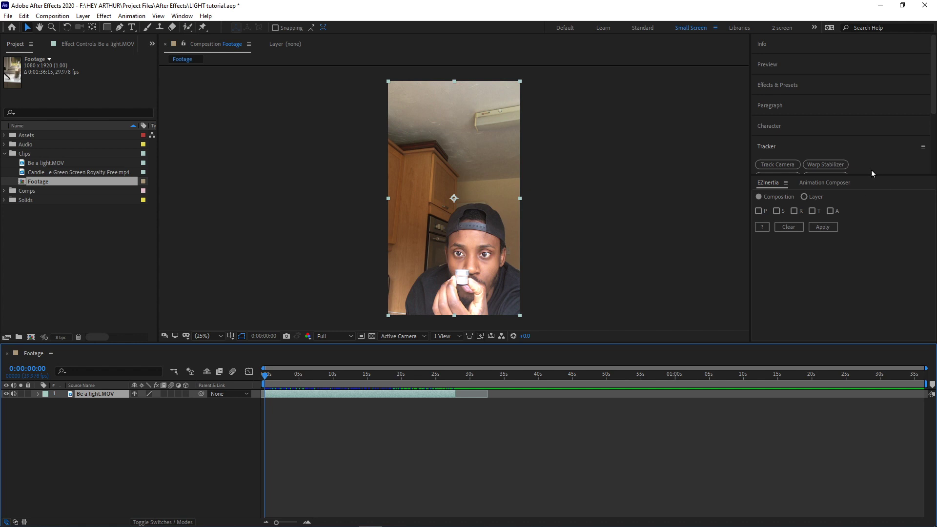
left_click_drag(872, 180, 827, 236)
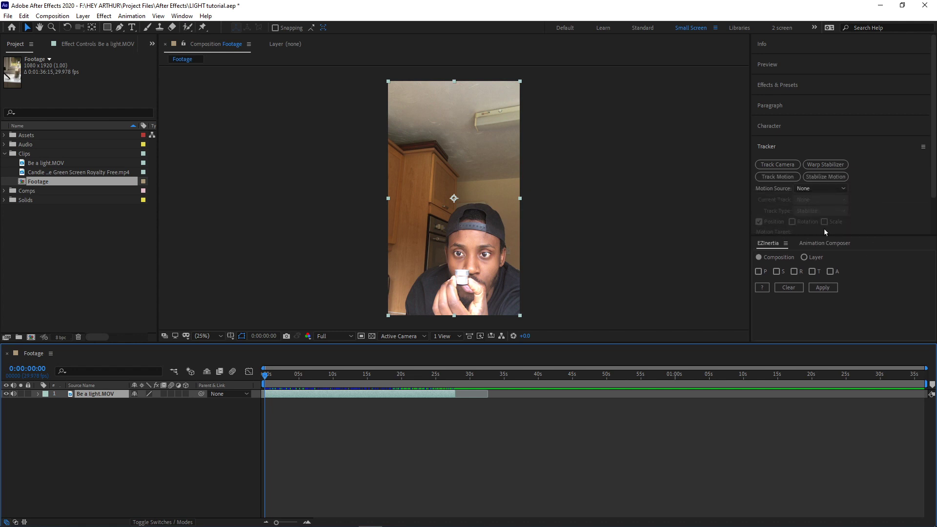
key("slash")
left_click_drag(464, 282, 420, 104)
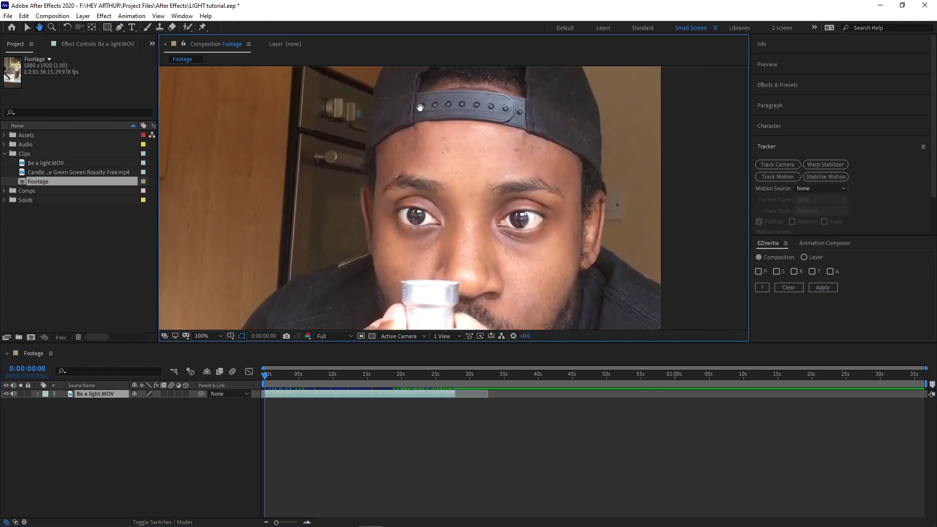
left_click_drag(438, 386, 439, 249)
key("v")
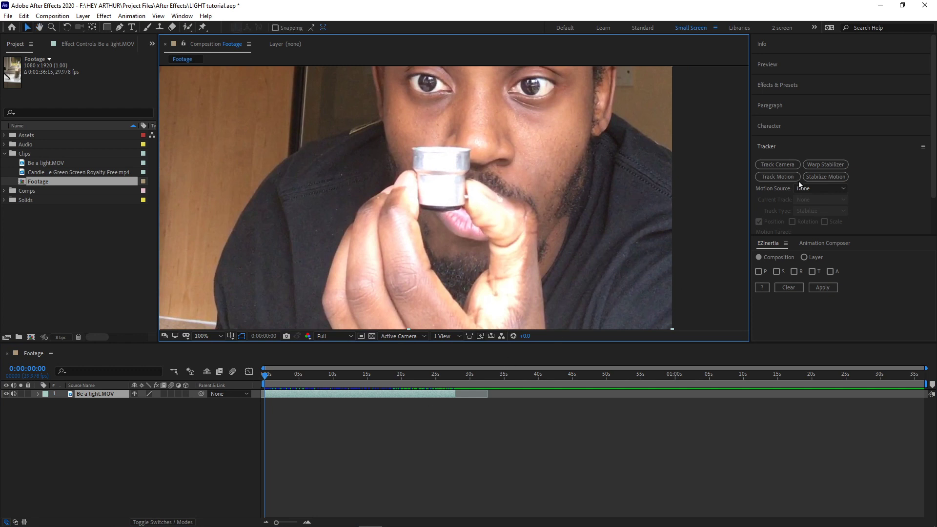
Expand the Tracker panel so all its motion-tracking options are visible.
left_click(802, 147)
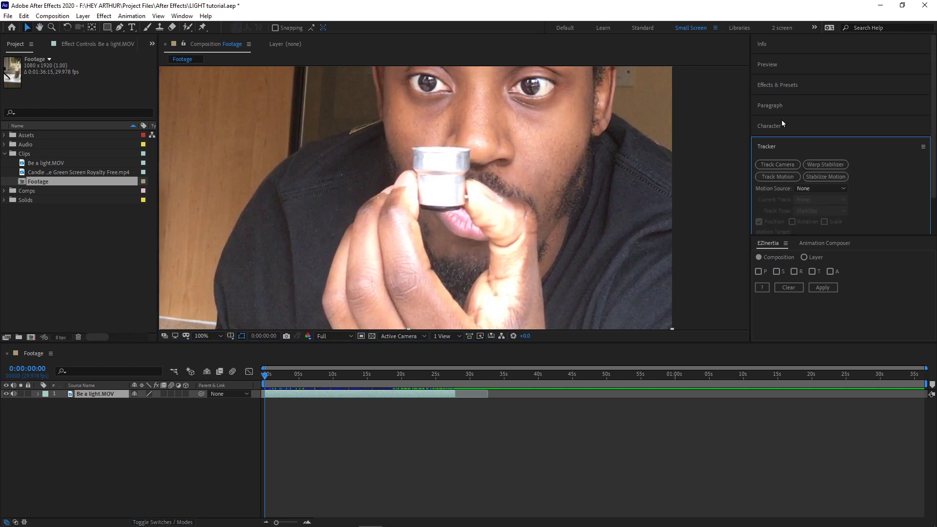
left_click(182, 17)
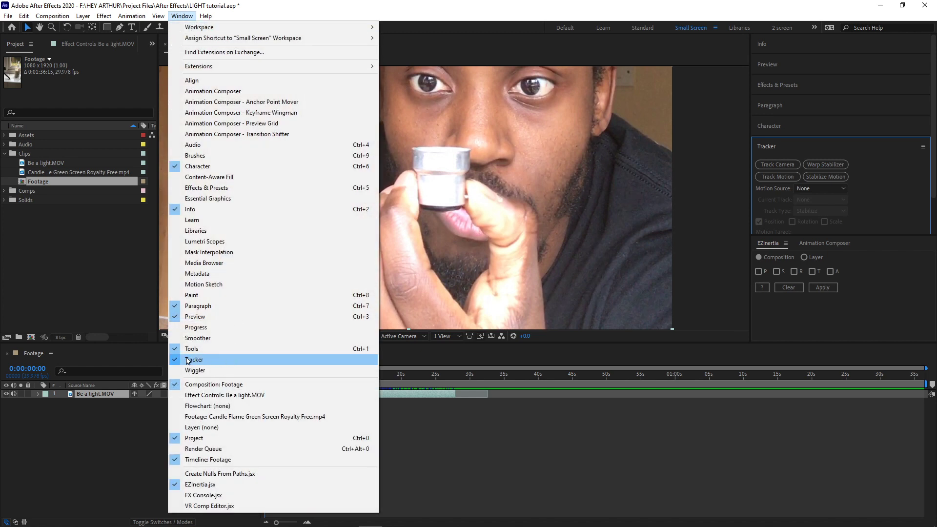
left_click(874, 164)
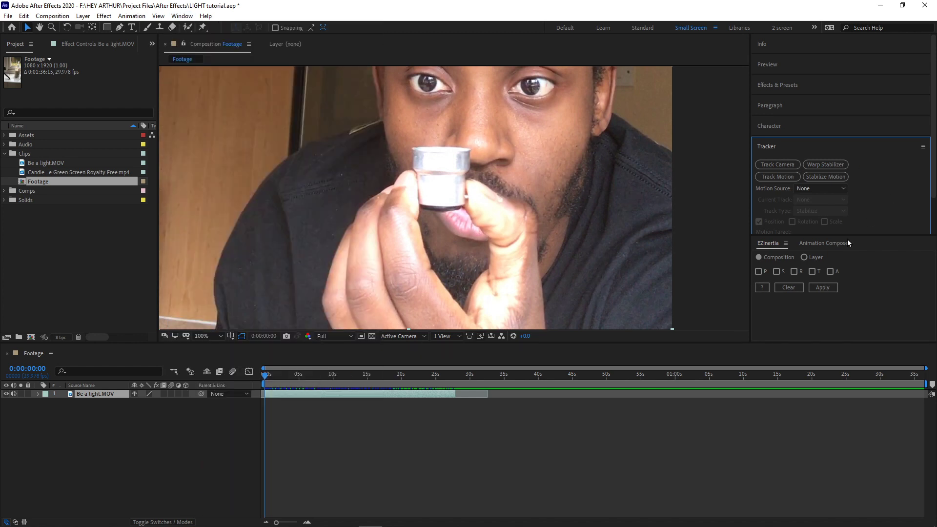
left_click_drag(847, 236, 847, 275)
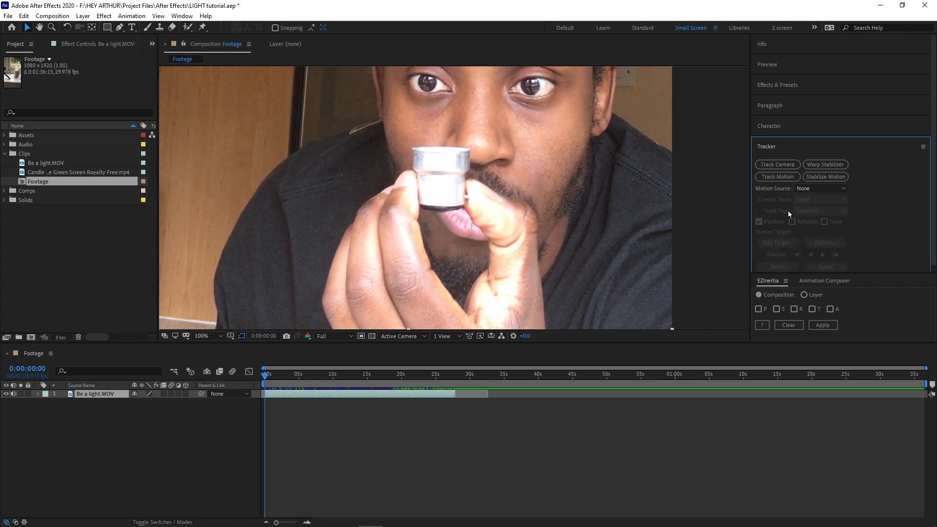
Place Track Point 1 on the held cup, widen its search box, and analyze forward to 0:00:05:23.
left_click(777, 177)
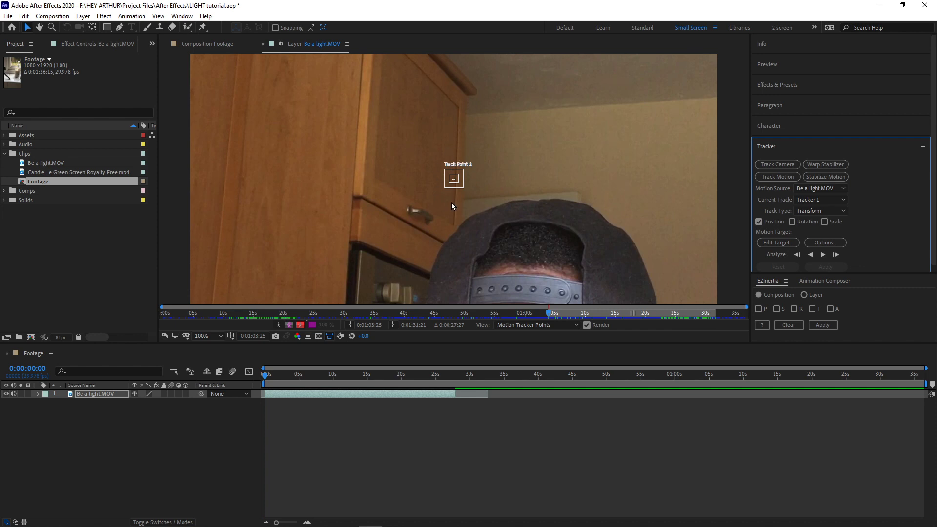
key("grave")
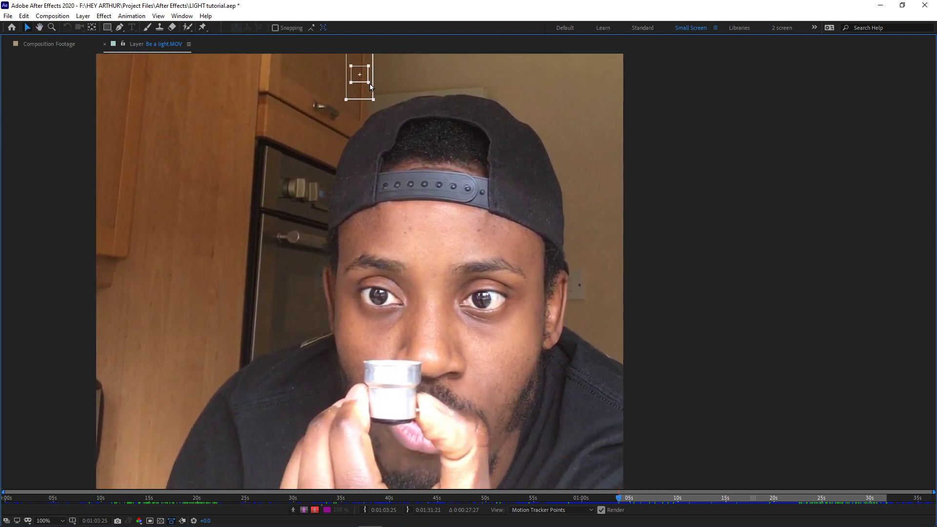
left_click_drag(371, 98, 391, 408)
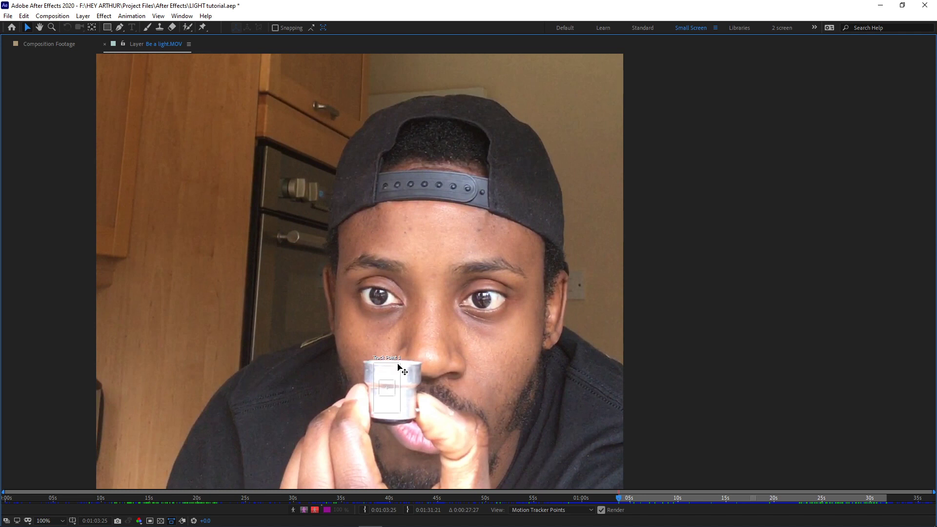
left_click_drag(401, 367, 369, 379)
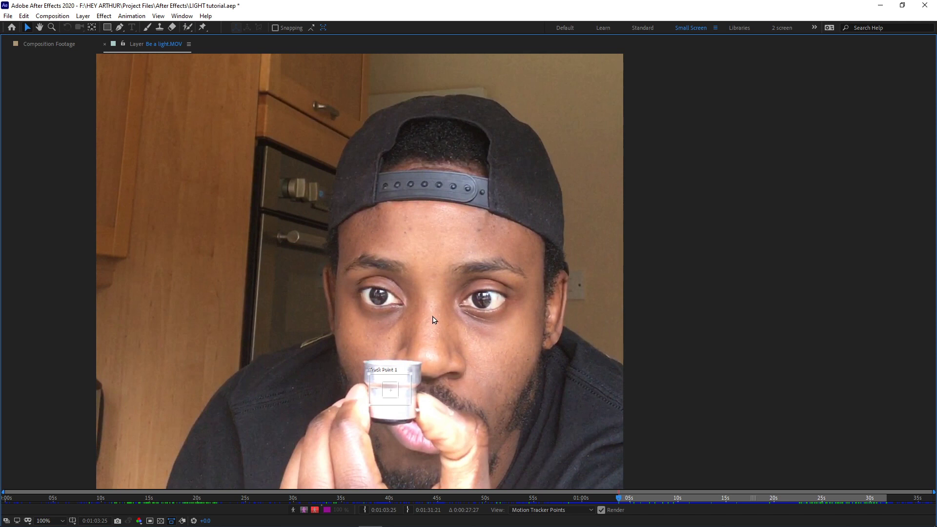
key("grave")
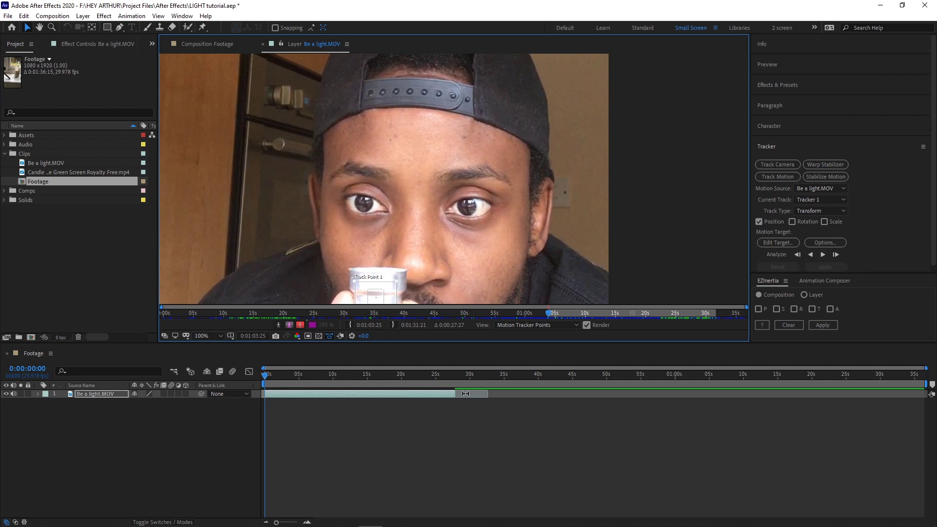
left_click(824, 255)
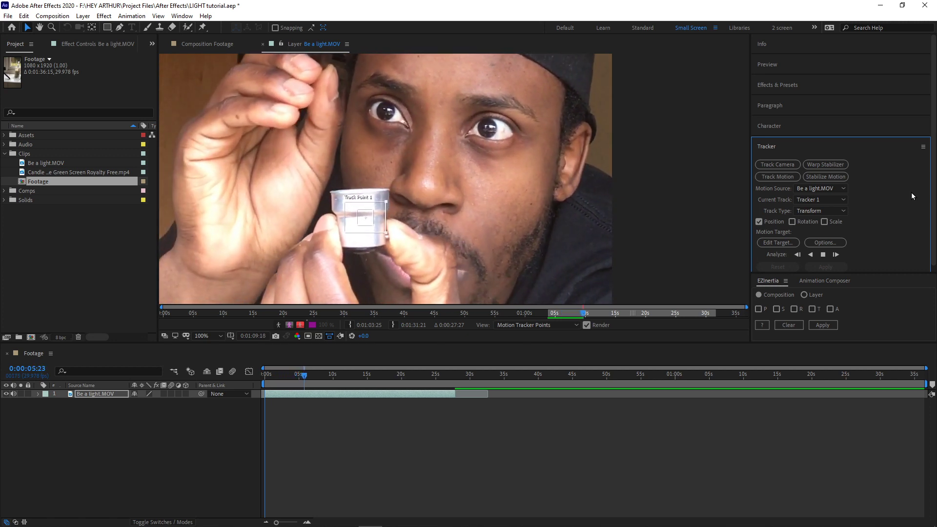
Add a new Null Object layer, Null 3, to the Footage composition.
left_click(336, 385)
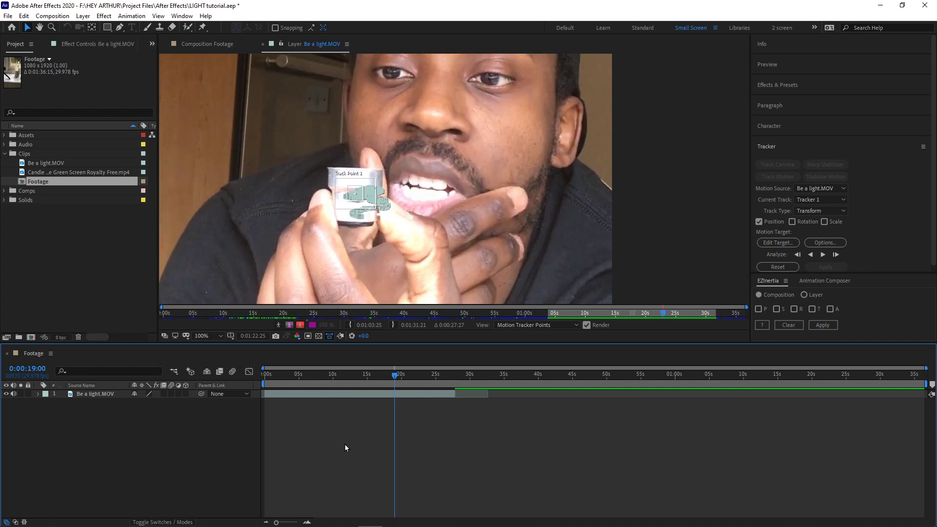
right_click(345, 447)
mouse_move(411, 328)
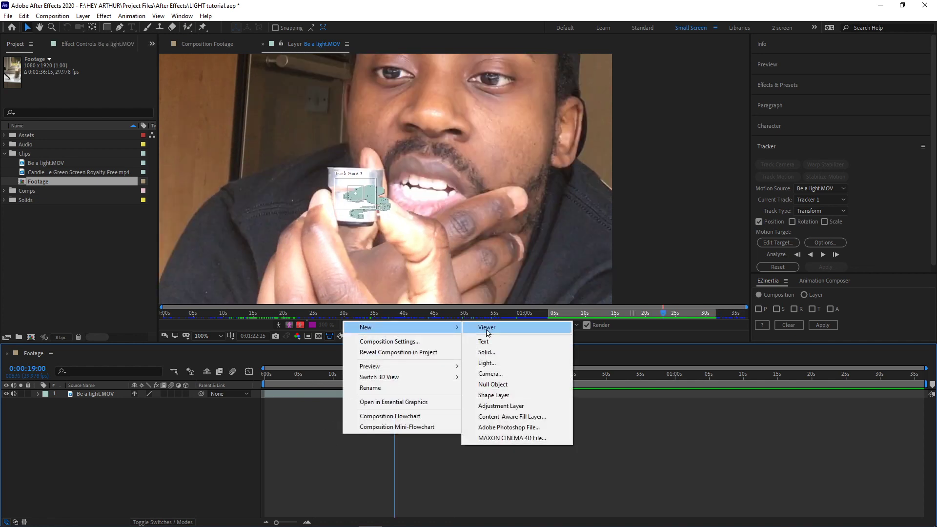
left_click(500, 389)
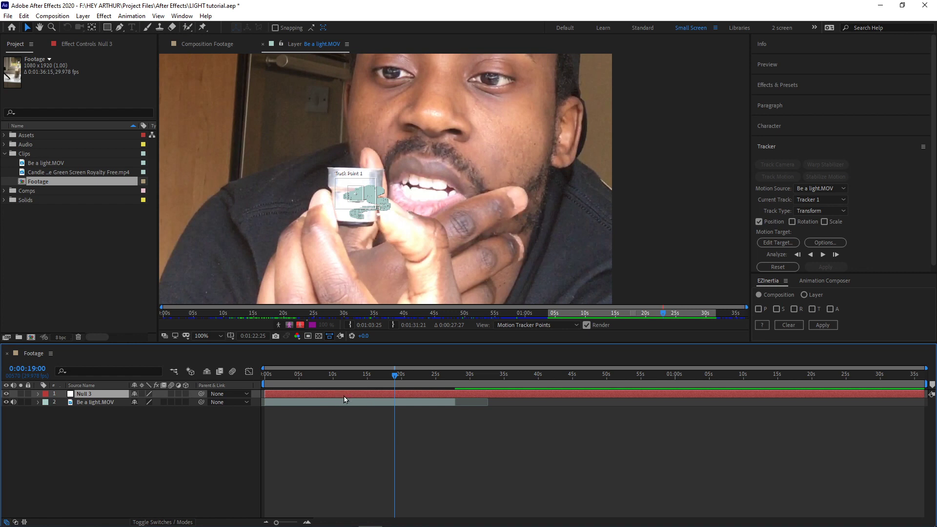
Apply the cup's tracking data to Null 3 as the target in X and Y.
left_click(386, 403)
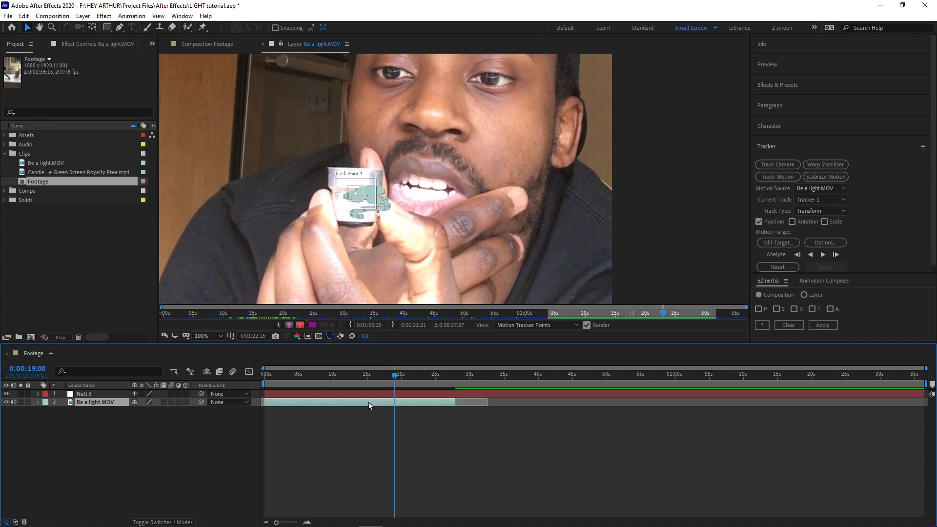
left_click(374, 394)
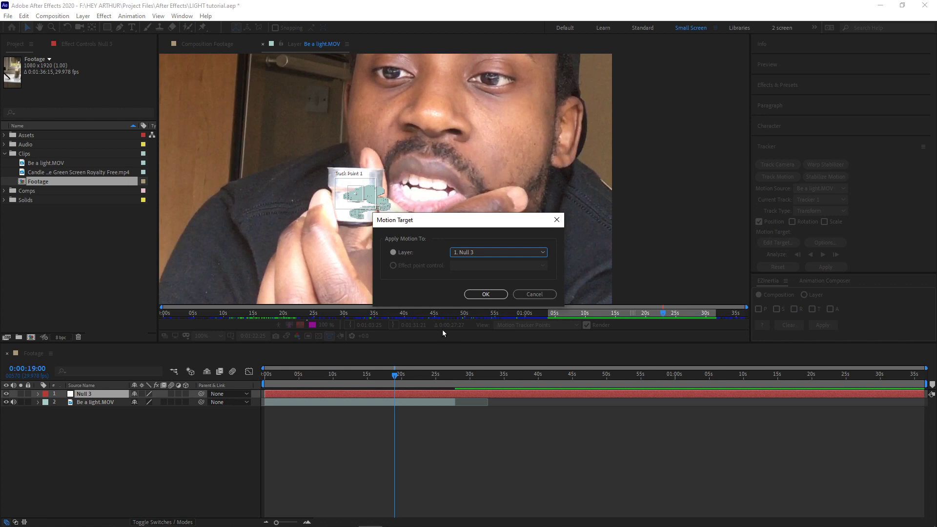
left_click(478, 296)
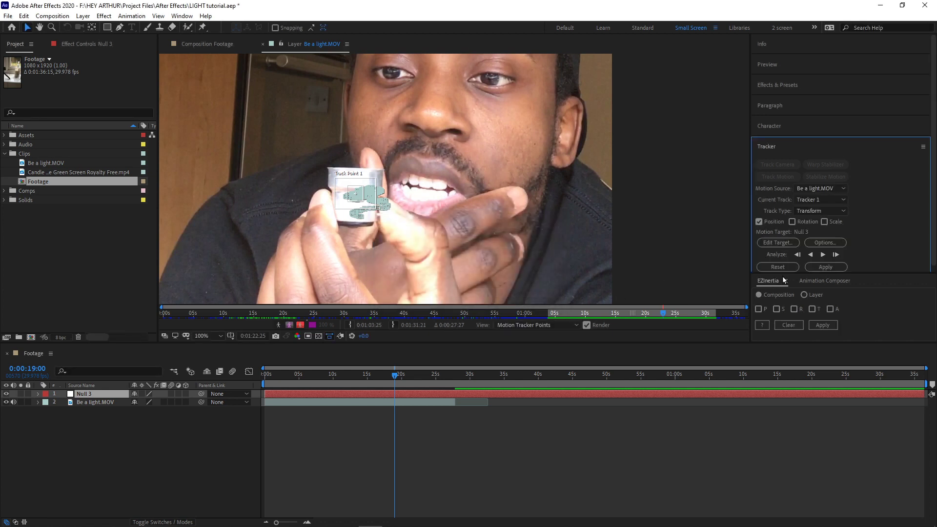
left_click(825, 267)
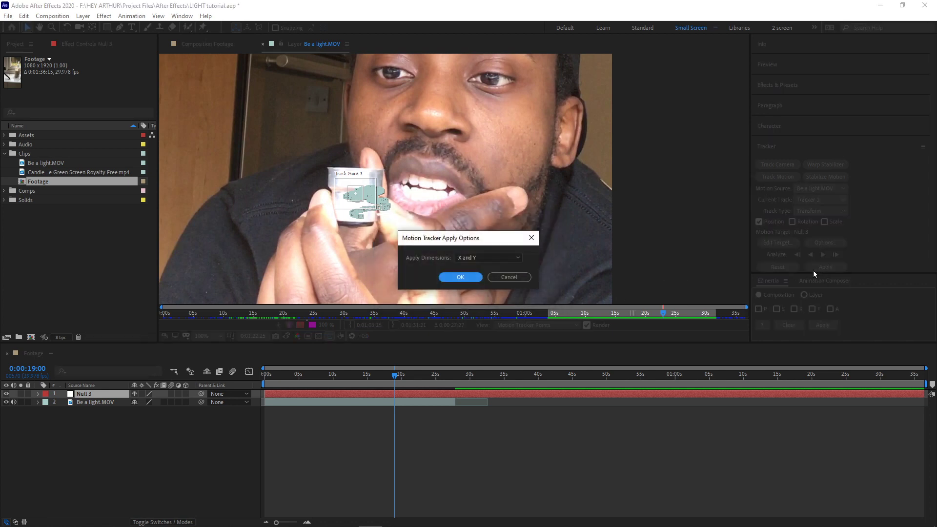
left_click(459, 278)
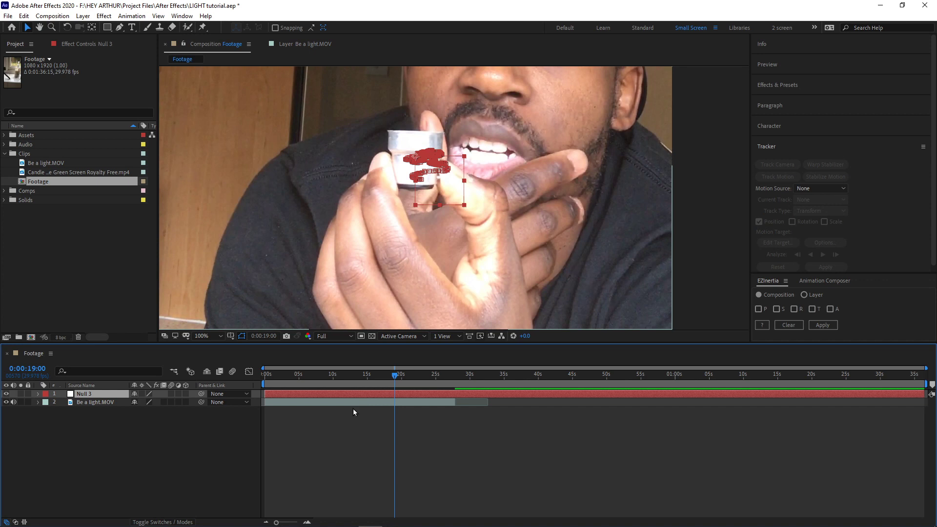
Bring the light-bulb drawing PNG from the Assets folder into the Footage composition.
left_click(357, 403)
left_click(363, 394)
key("comma")
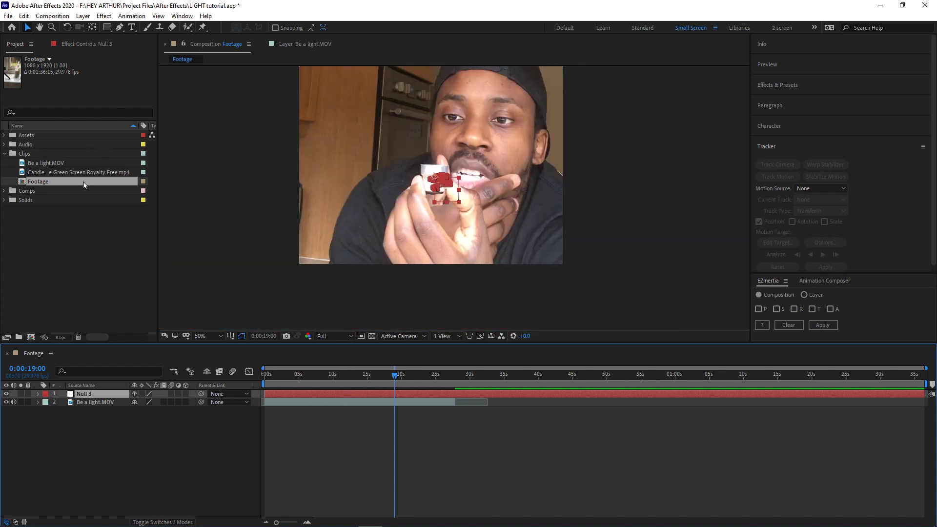
left_click(5, 135)
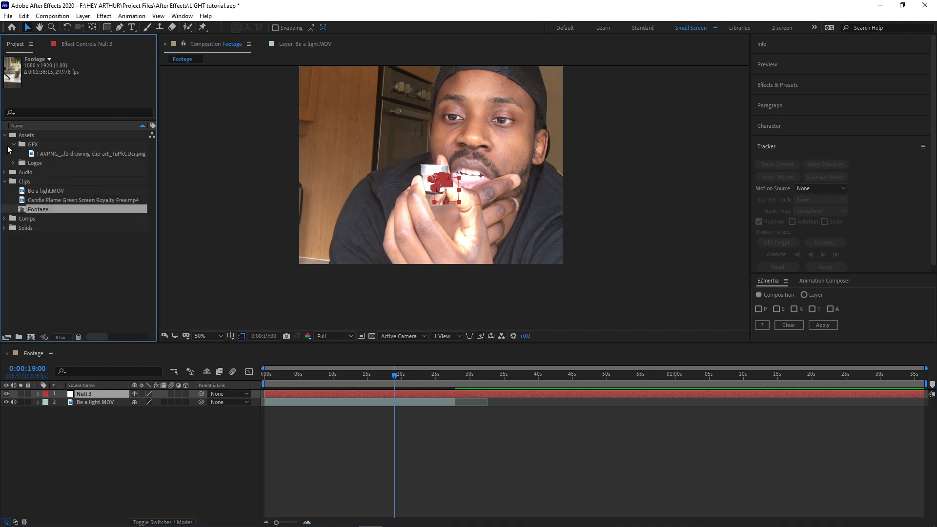
left_click(53, 155)
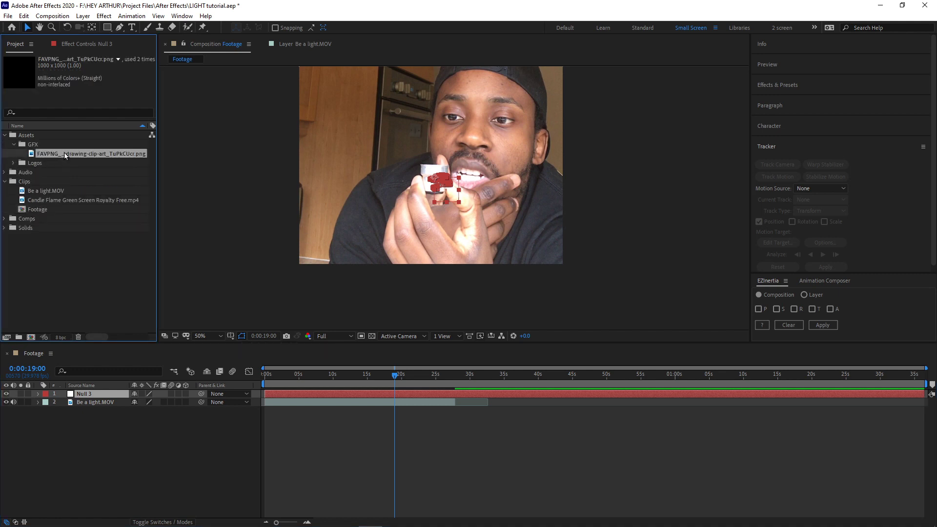
left_click_drag(65, 155, 429, 180)
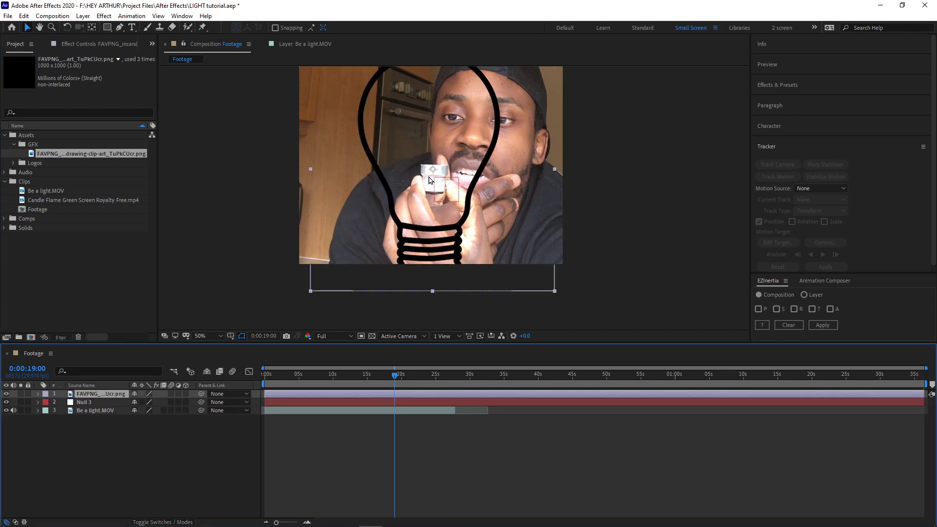
scroll(429, 180, "up", 3)
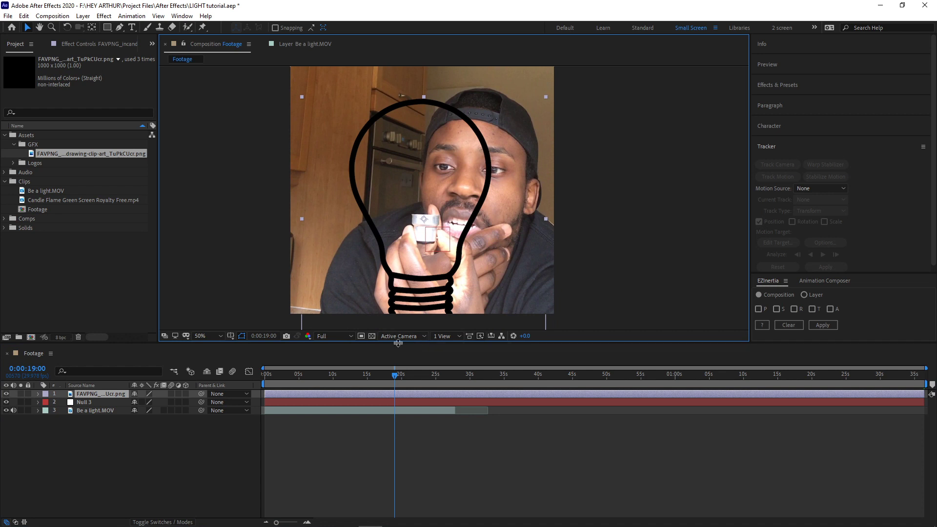
left_click_drag(398, 344, 398, 387)
Scale the light-bulb drawing down and position its base on the hand over the cup.
left_click_drag(430, 325, 429, 244)
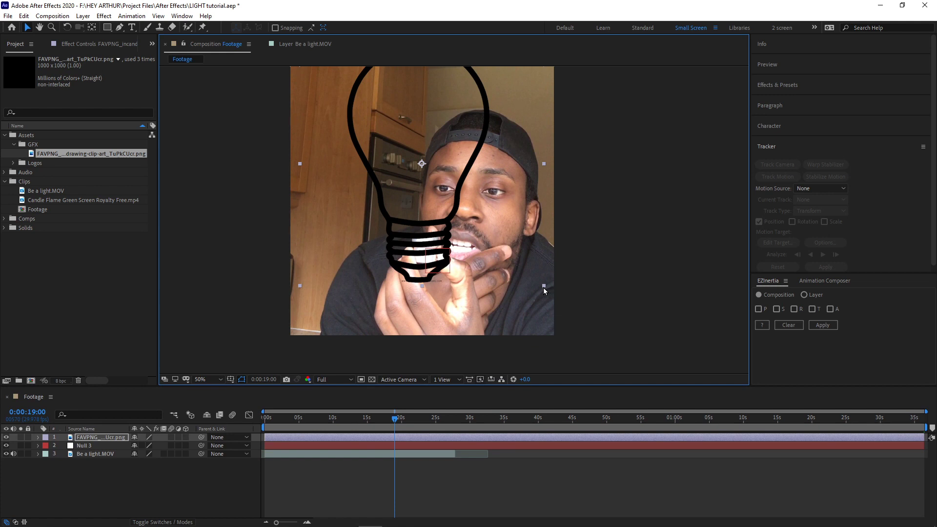
left_click_drag(543, 286, 495, 241)
left_click_drag(432, 197, 438, 236)
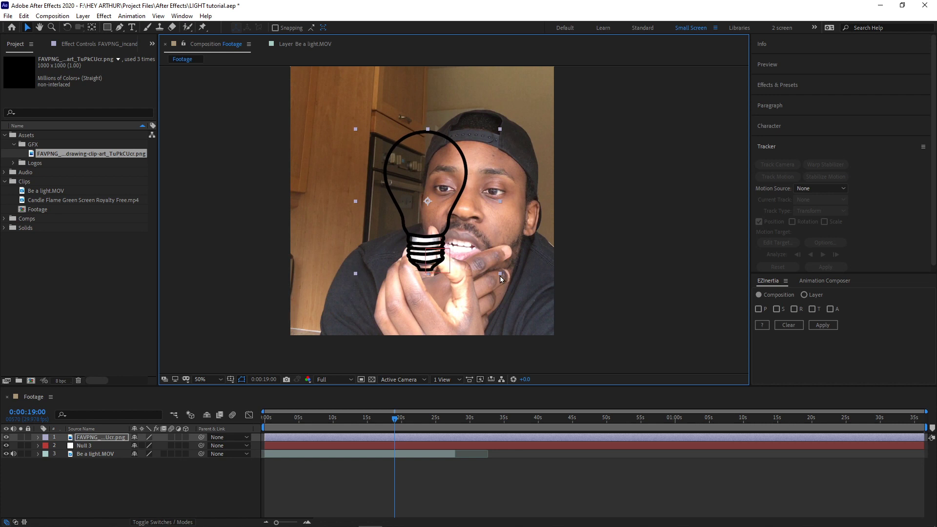
left_click_drag(500, 274, 494, 267)
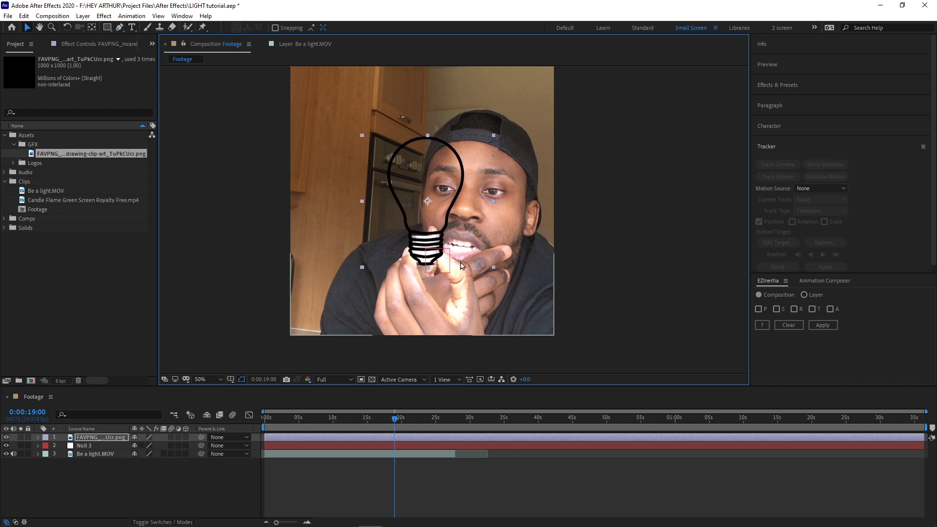
left_click_drag(441, 234, 439, 238)
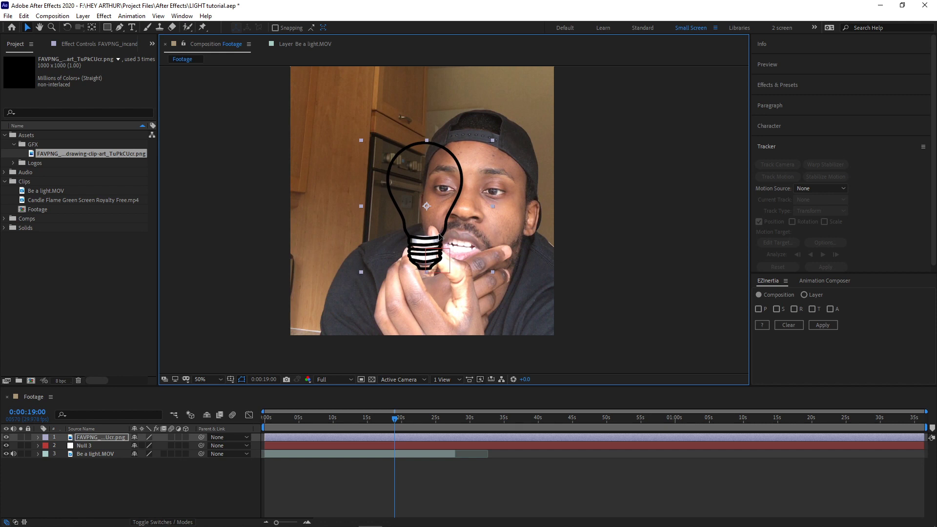
left_click_drag(440, 238, 442, 237)
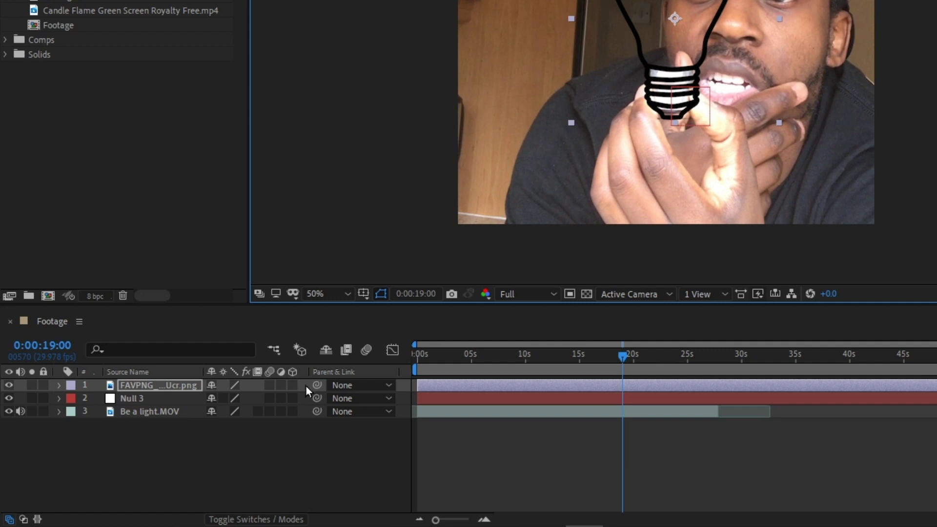
Parent the light-bulb PNG layer to Null 3 and scrub ahead to confirm it follows the hand.
left_click(316, 385)
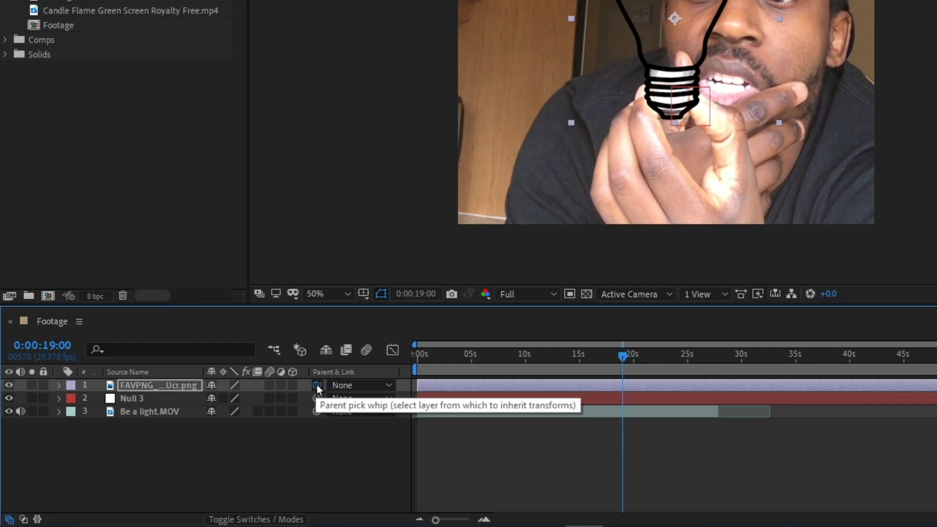
left_click_drag(236, 383, 125, 401)
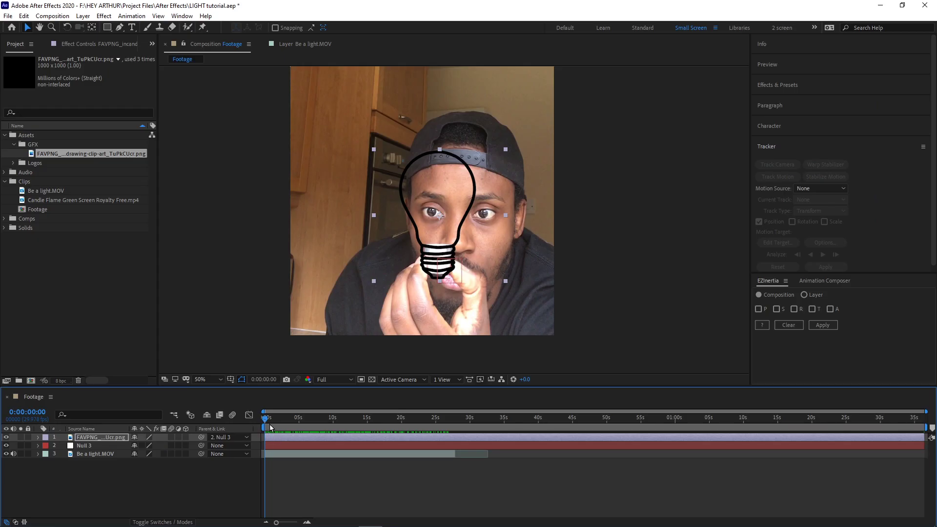
mouse_move(271, 428)
left_mouse_down()
mouse_move(267, 422)
mouse_move(295, 423)
mouse_move(271, 422)
left_mouse_up()
left_click(301, 480)
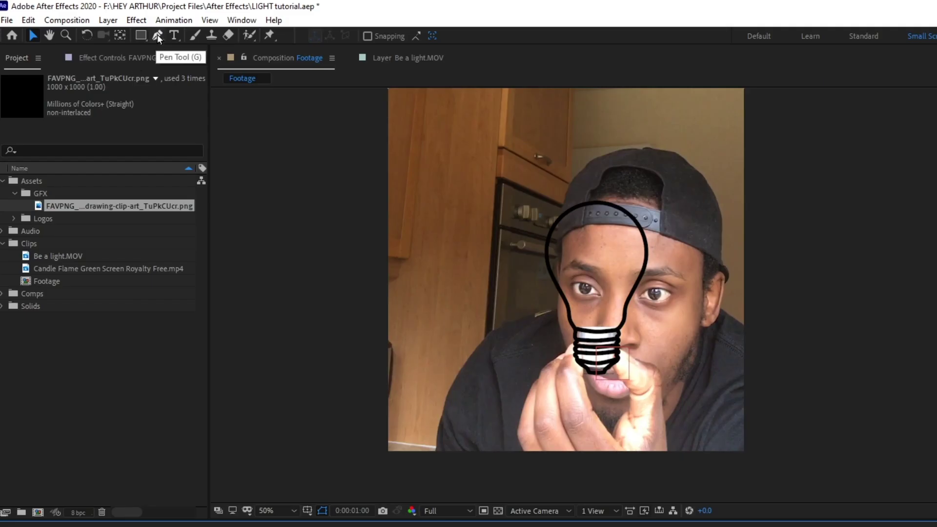
With the Pen tool at 13 px stroke, trace a closed path around the bulb's glass from the neck.
left_click(119, 28)
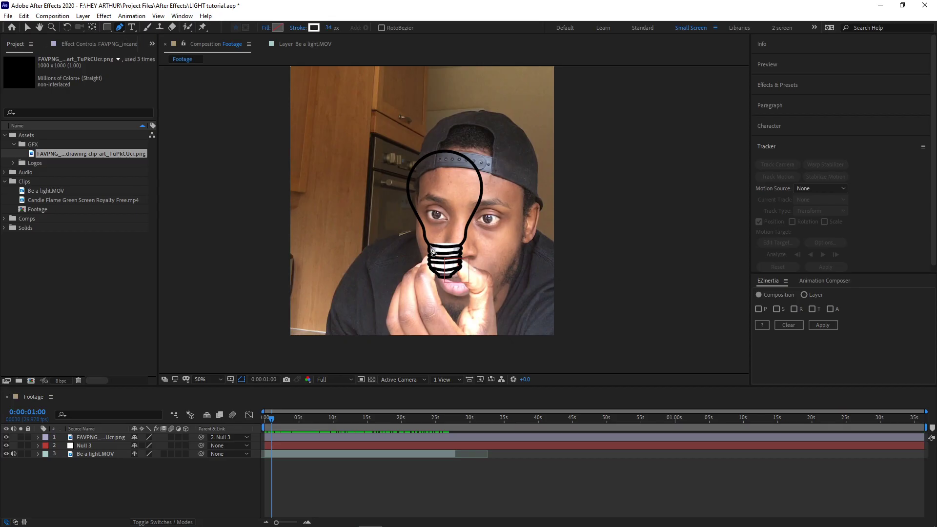
scroll(437, 251, "up", 2)
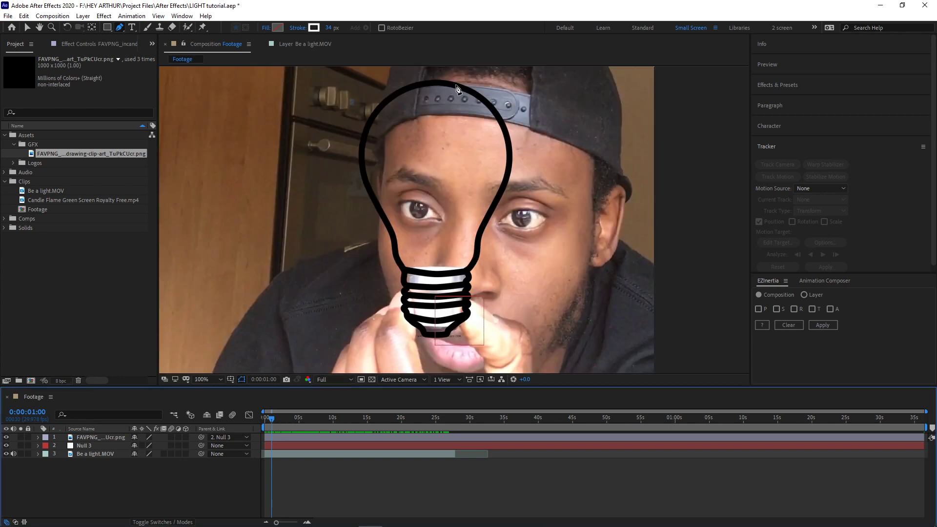
left_click(405, 271)
left_click_drag(396, 241, 398, 233)
left_click_drag(330, 29, 332, 29)
left_click_drag(360, 174, 350, 147)
left_click_drag(403, 84, 425, 84)
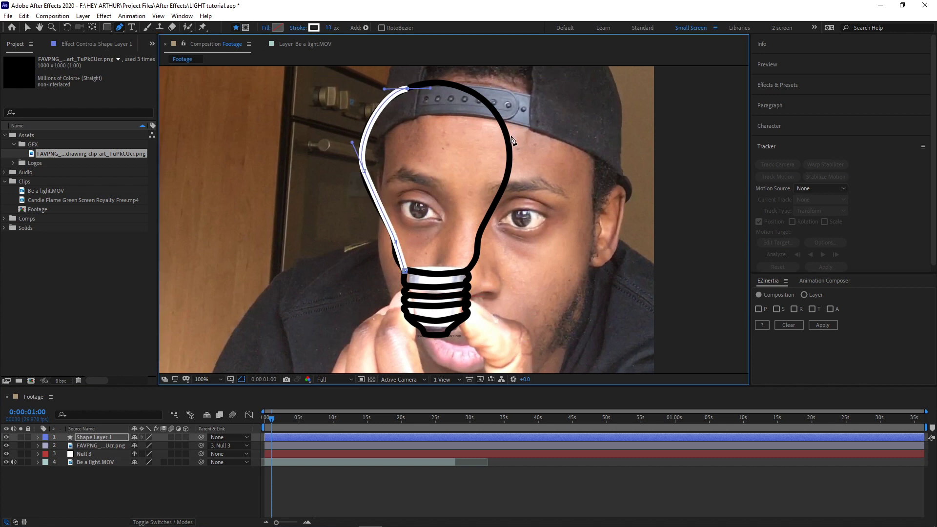
left_click_drag(504, 141, 504, 166)
left_click(476, 237)
left_click(467, 269)
left_click(405, 271)
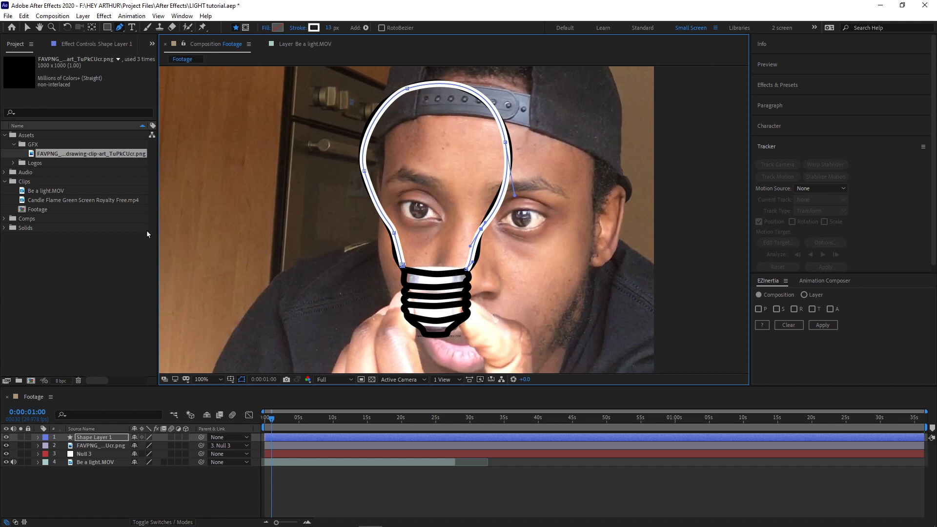
Rename Shape Layer 1 to 'BULB'.
key("v")
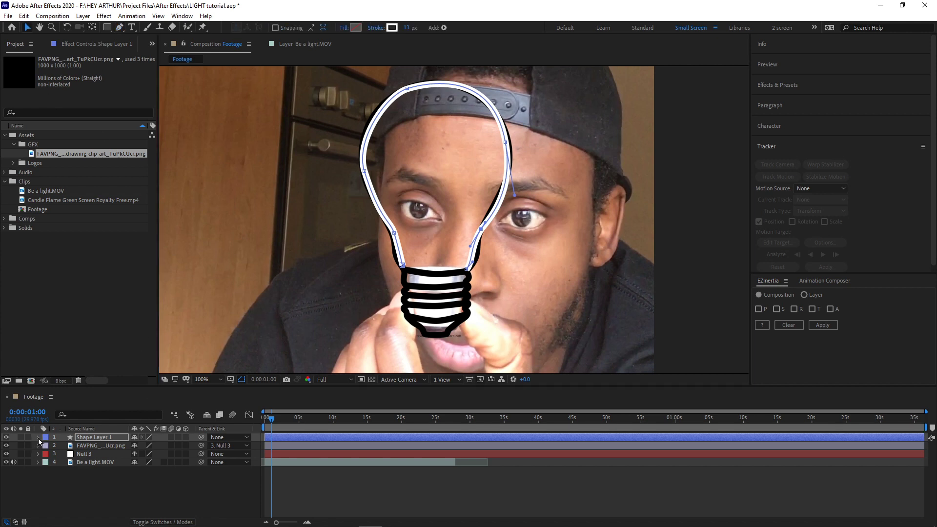
left_click(38, 438)
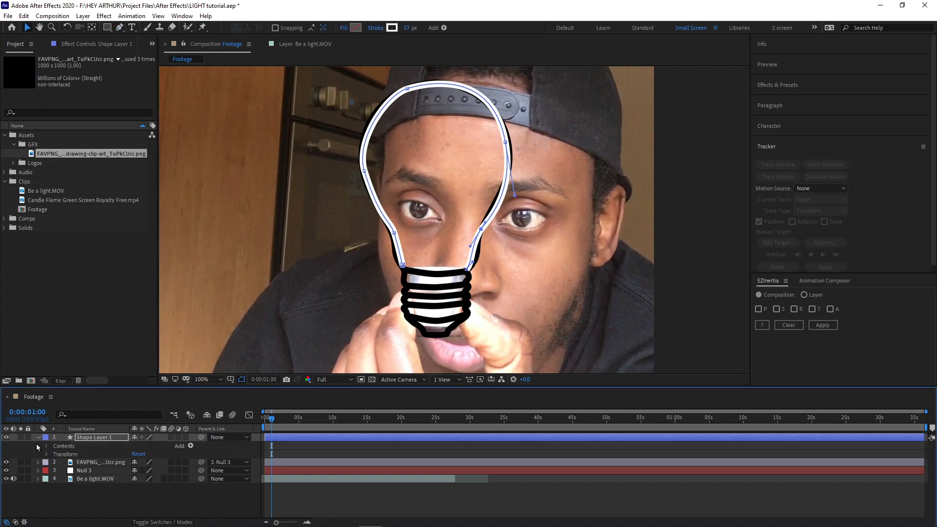
left_click(93, 438)
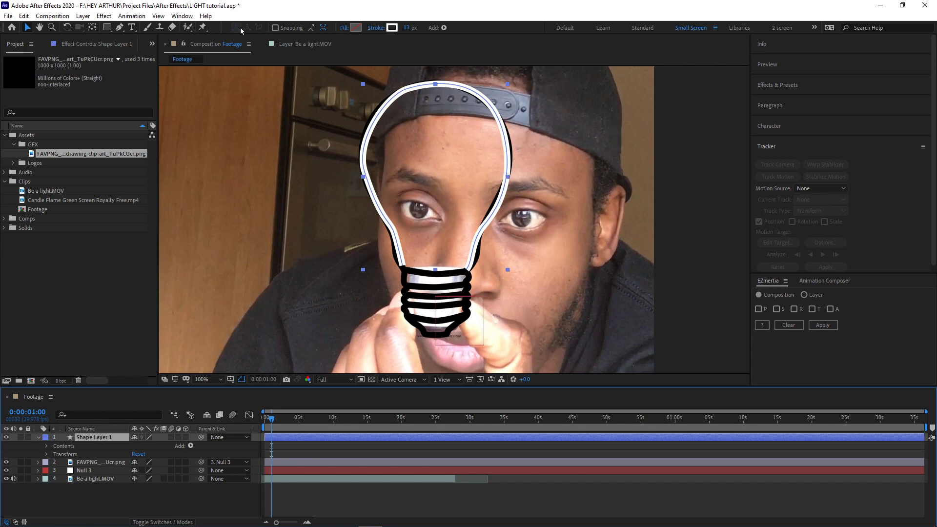
key("Return")
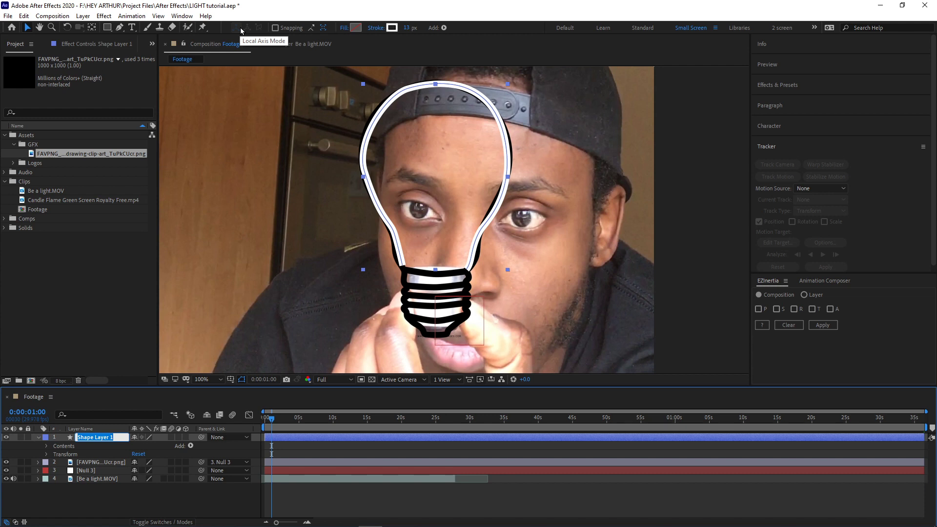
type("BULB")
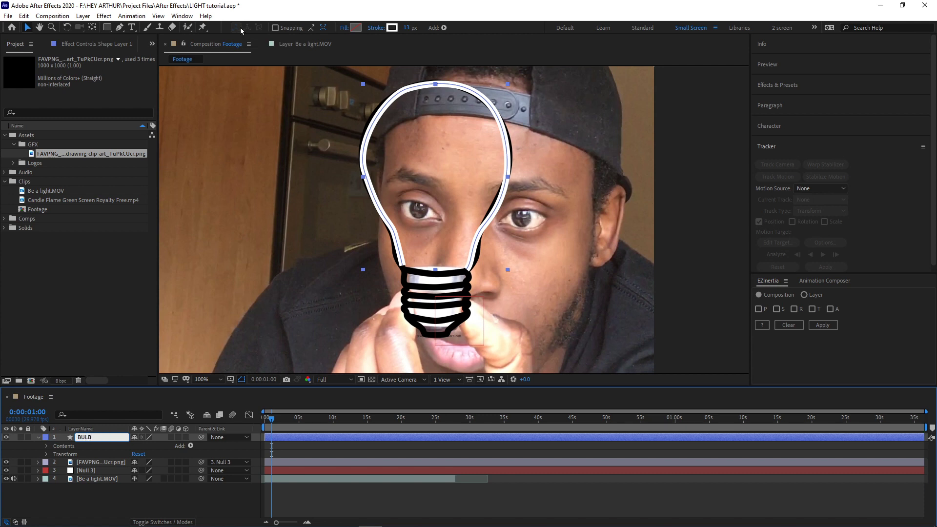
key("Return")
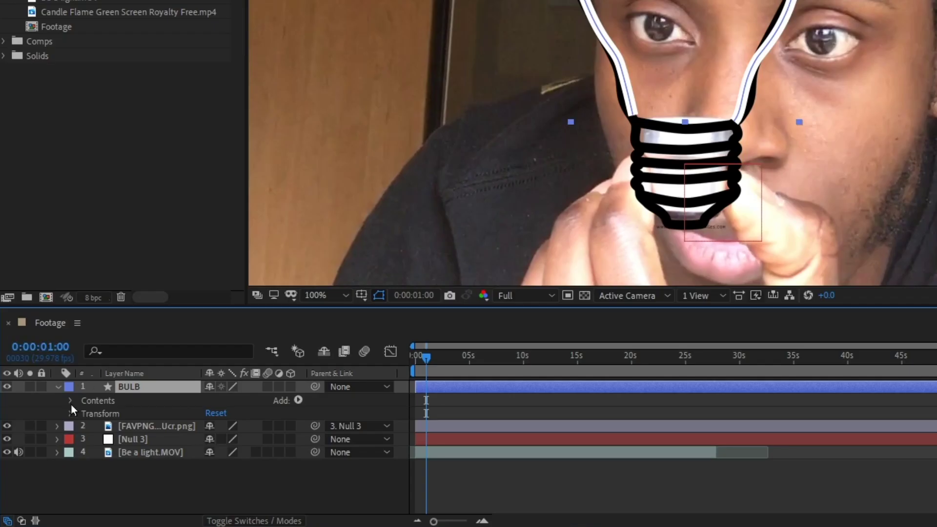
Set Stroke 1's Line Cap to Round Cap and scrub the clip to check the outline.
left_click(70, 401)
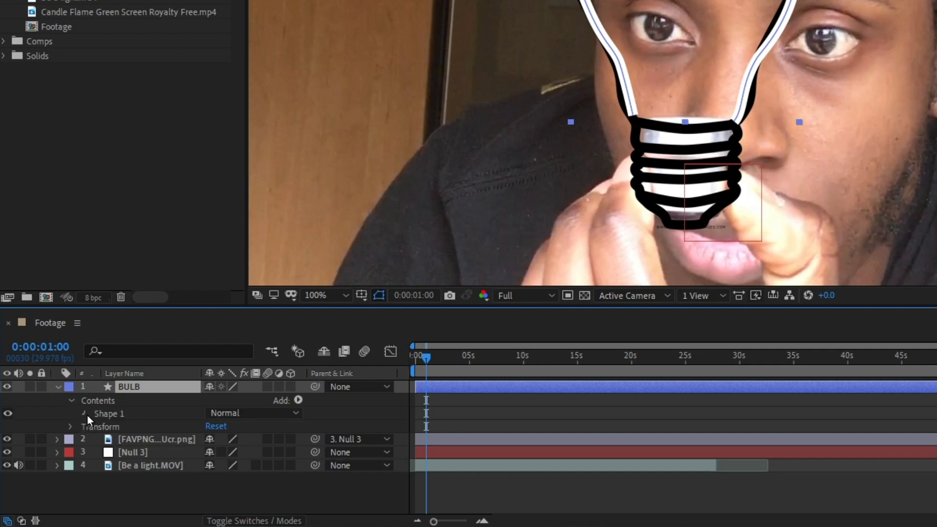
left_click(85, 414)
left_click(97, 440)
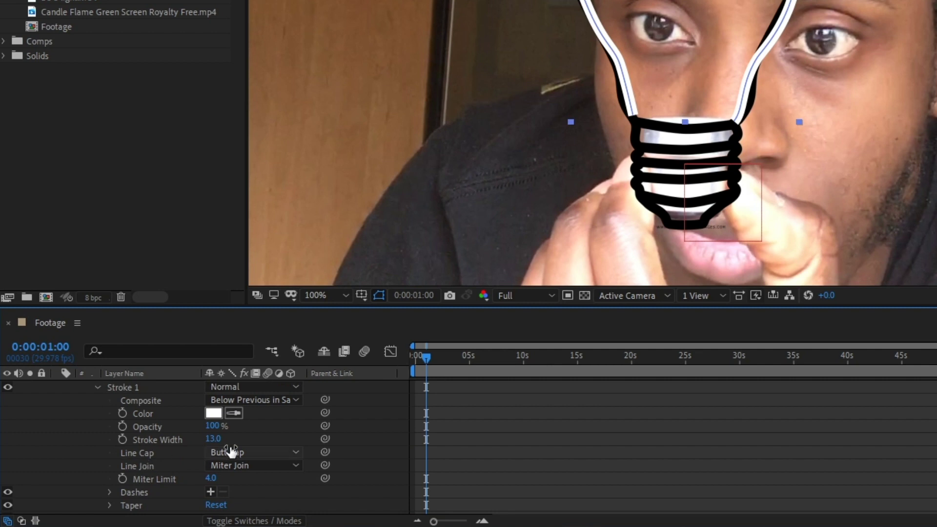
left_click(282, 452)
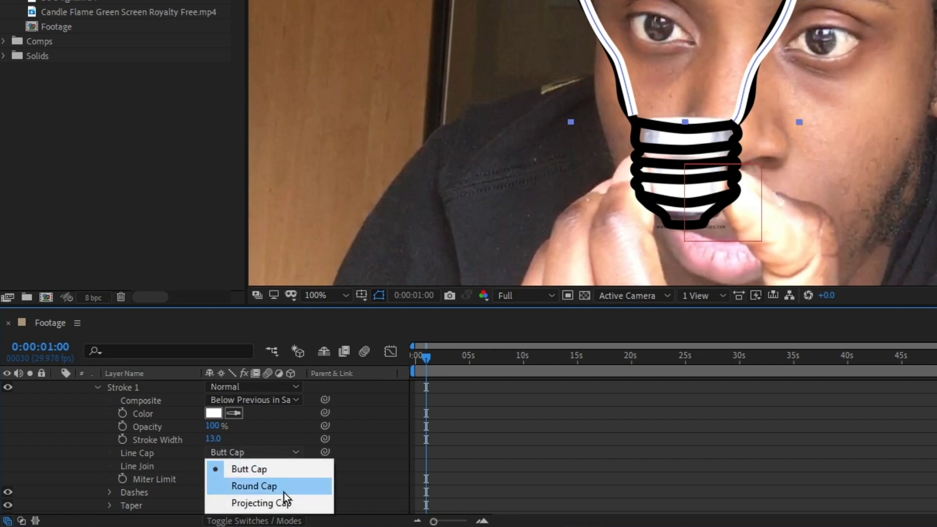
left_click(268, 487)
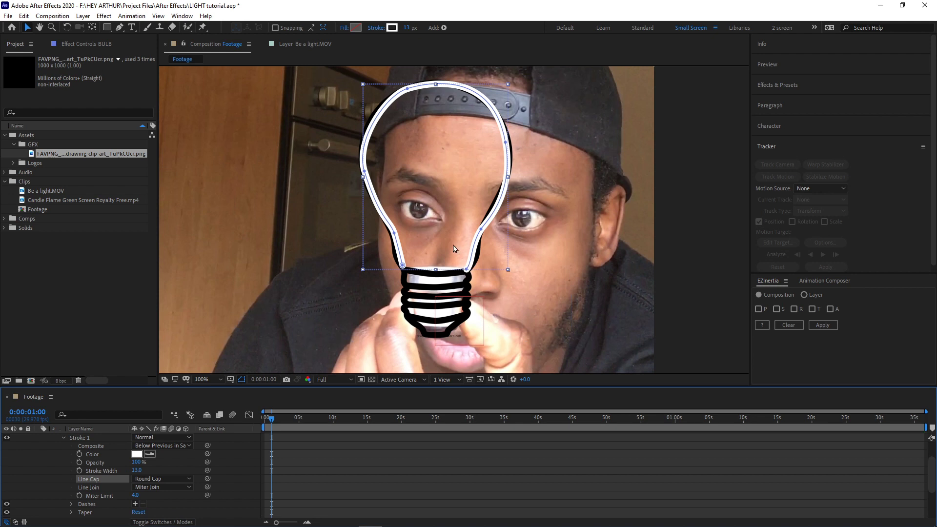
left_click(334, 415)
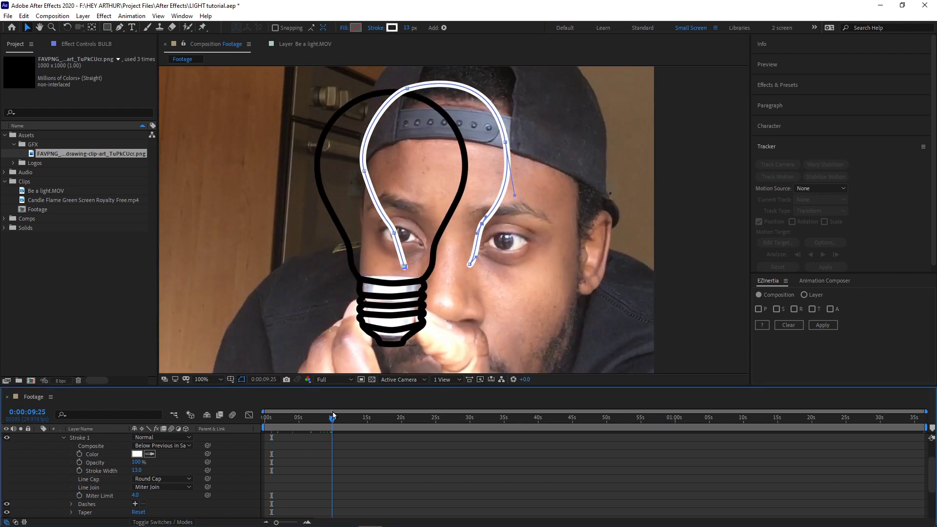
left_click_drag(334, 415, 41, 433)
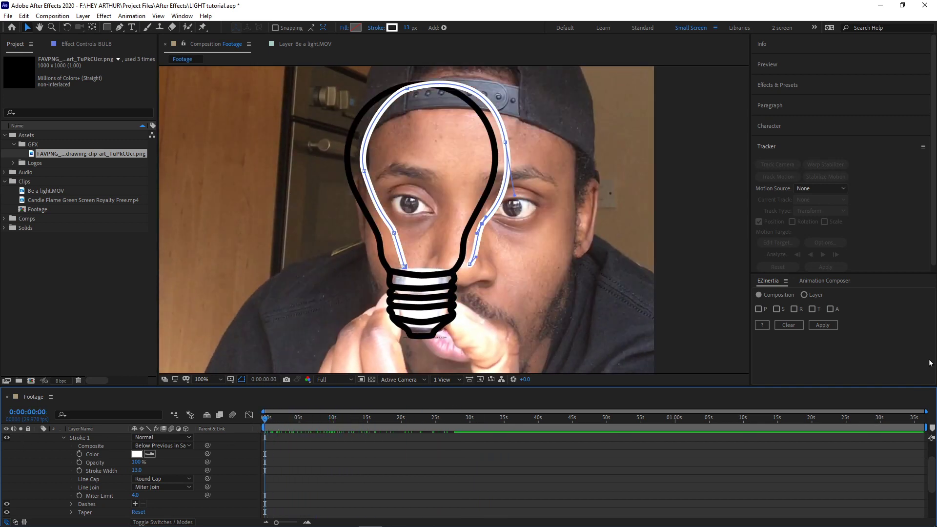
Parent the BULB outline to Null 3 and nudge it to fit the bulb drawing.
left_click_drag(927, 466, 927, 451)
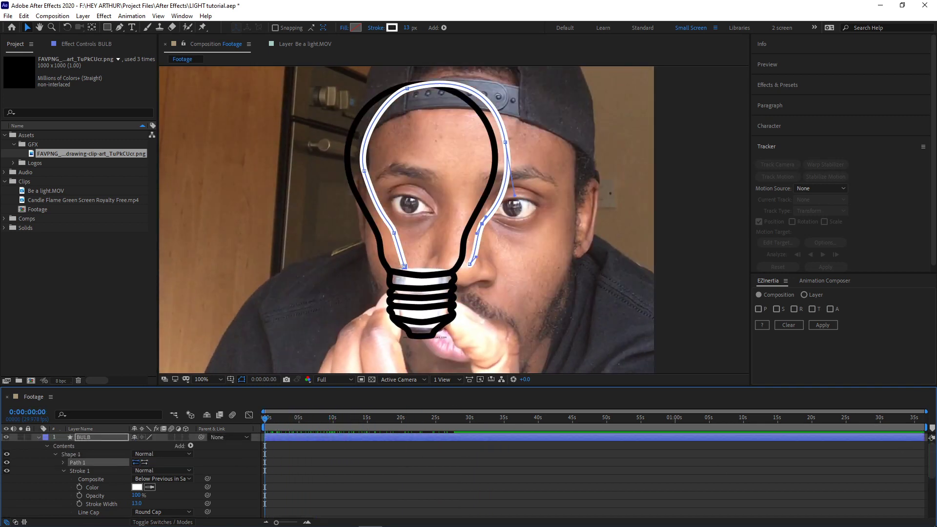
left_click(35, 437)
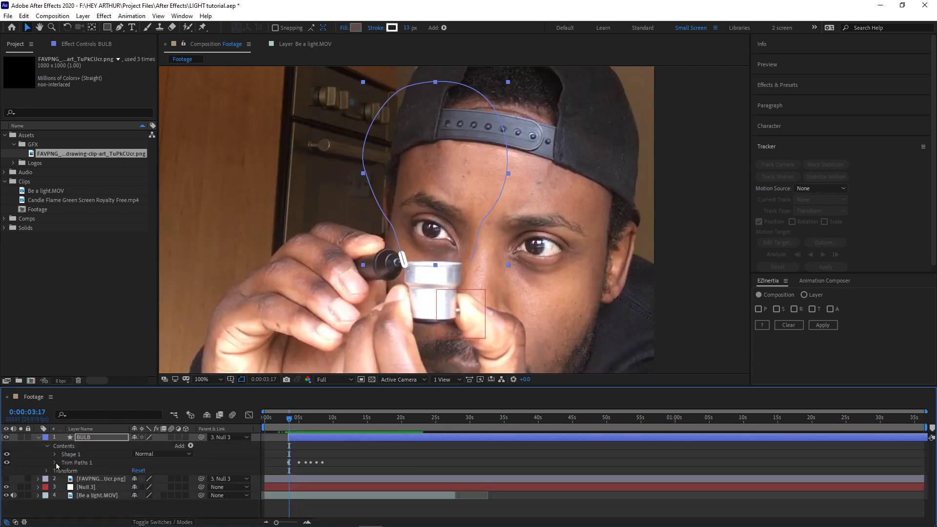
left_click(54, 462)
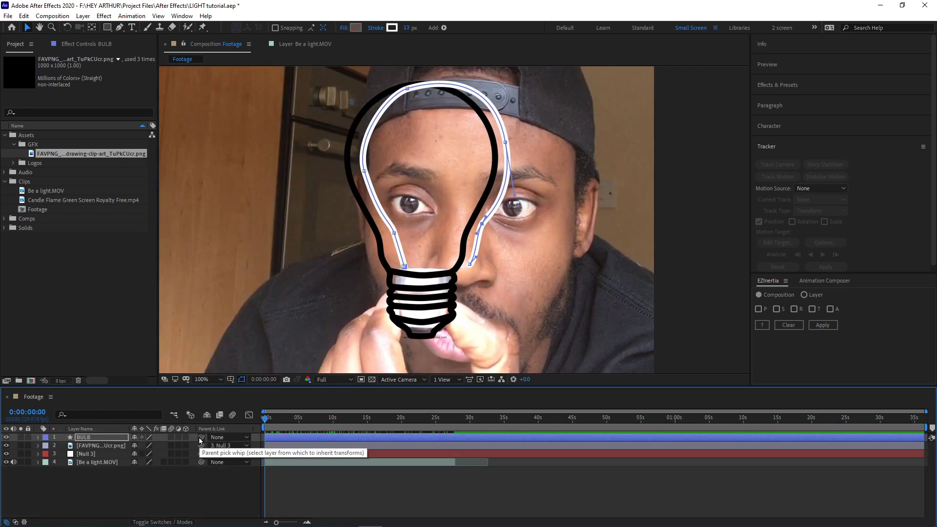
left_click_drag(200, 437, 93, 456)
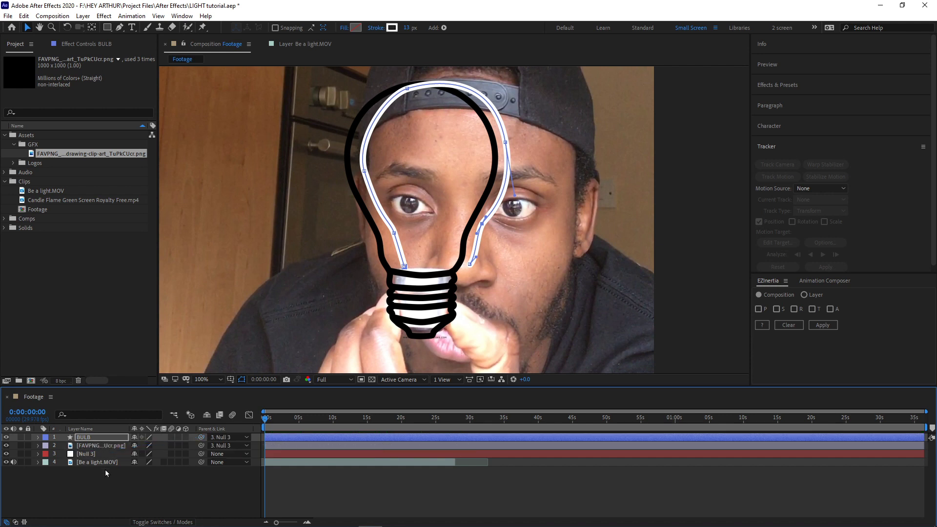
left_click(301, 489)
left_click(486, 224)
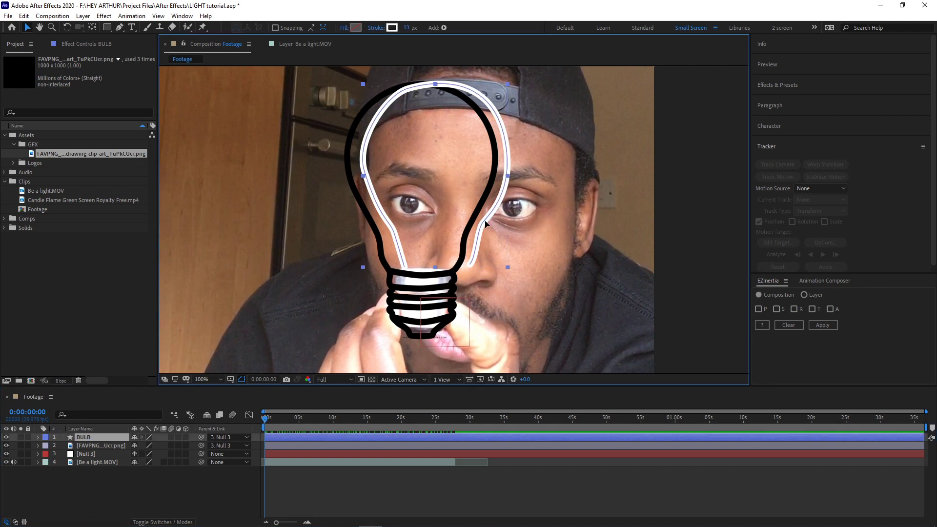
left_click_drag(486, 224, 470, 229)
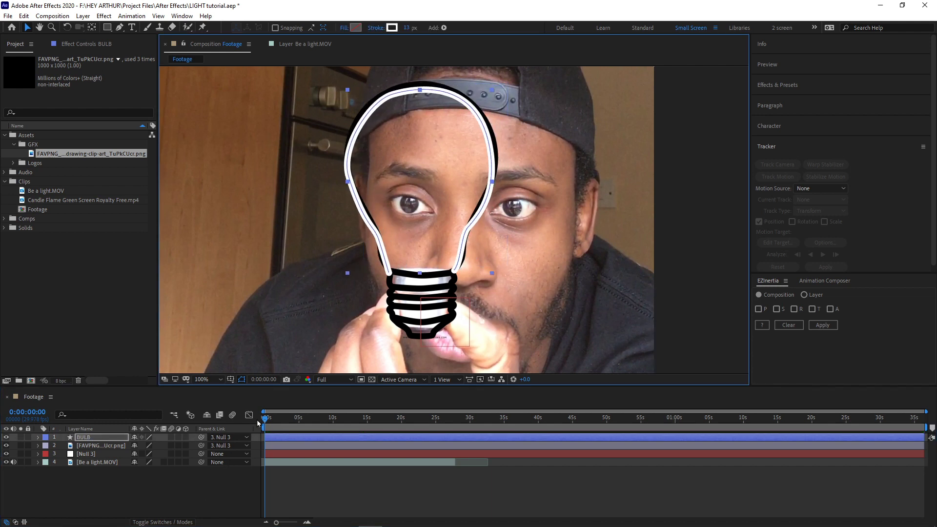
Hide the black bulb drawing, preview the white outline tracking, and reveal BULB's shape contents.
left_click_drag(266, 419, 221, 419)
left_click(6, 453)
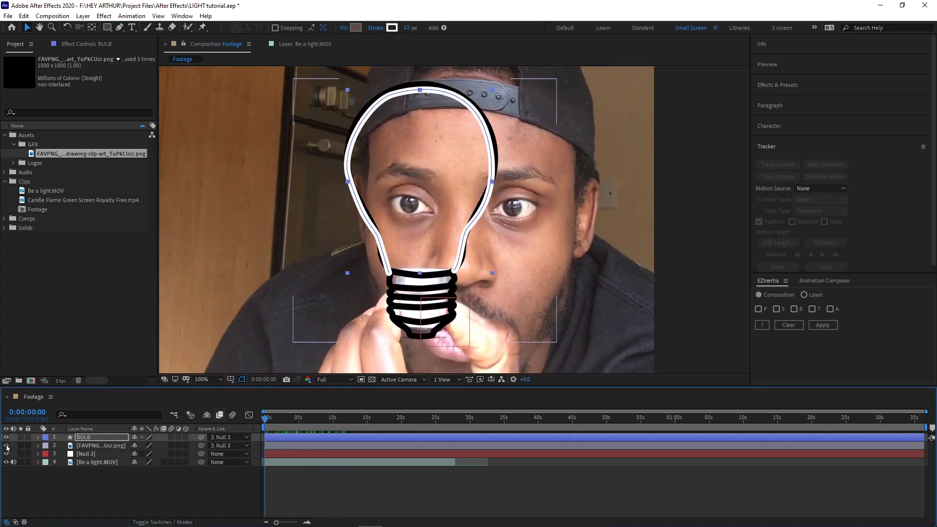
left_click(6, 446)
left_click_drag(262, 410, 340, 426)
key("Home")
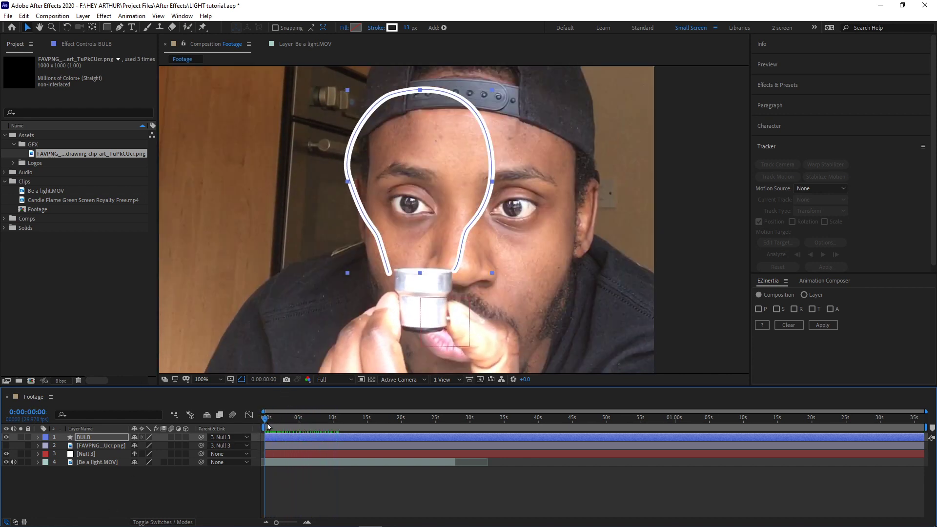
left_click_drag(269, 415, 232, 414)
left_click(39, 437)
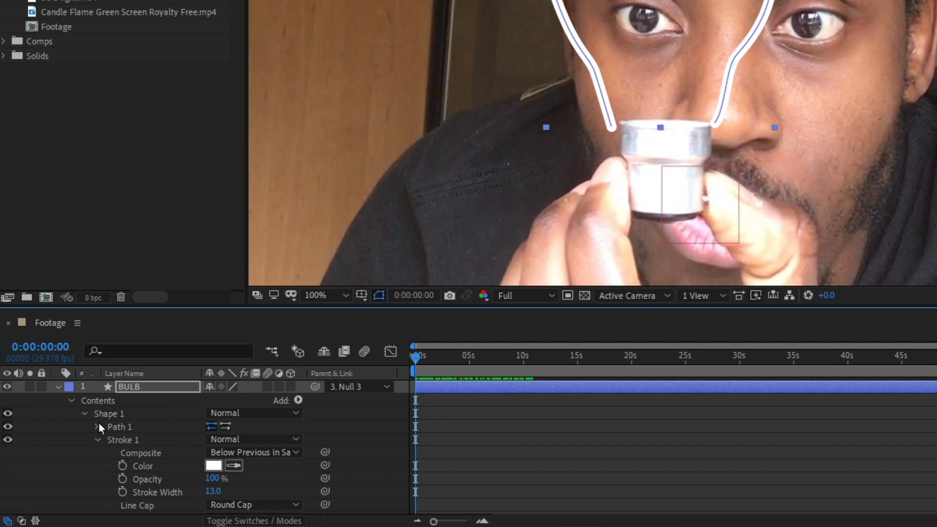
Add Trim Paths 1 to the BULB shape and drag its End value toward 0%.
left_click(85, 414)
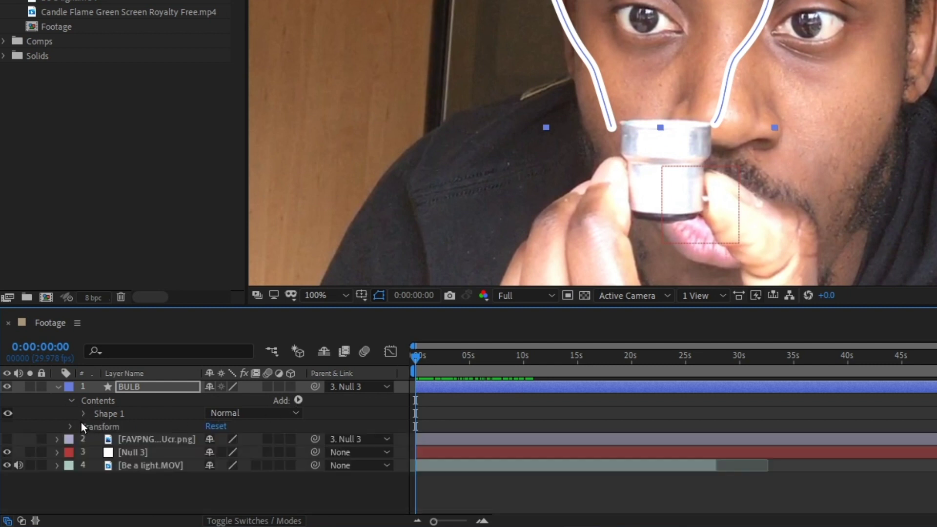
left_click(297, 400)
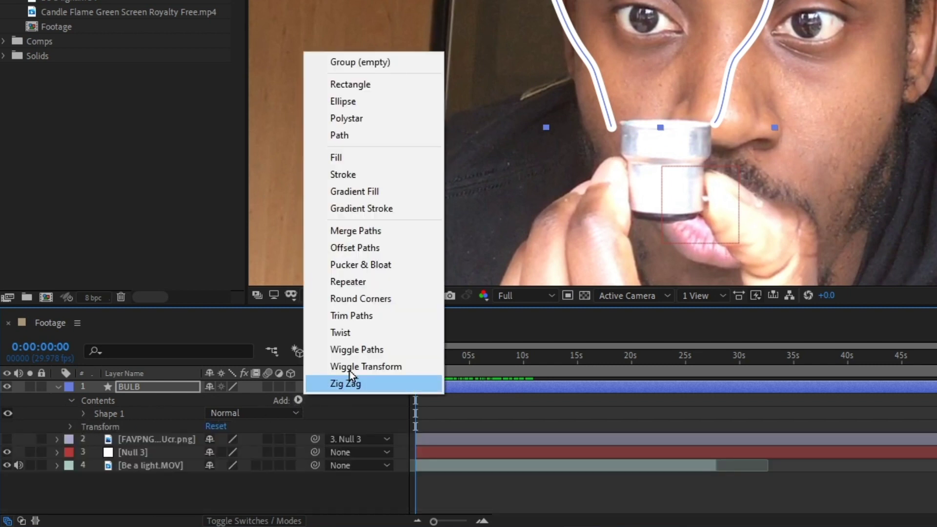
left_click(371, 316)
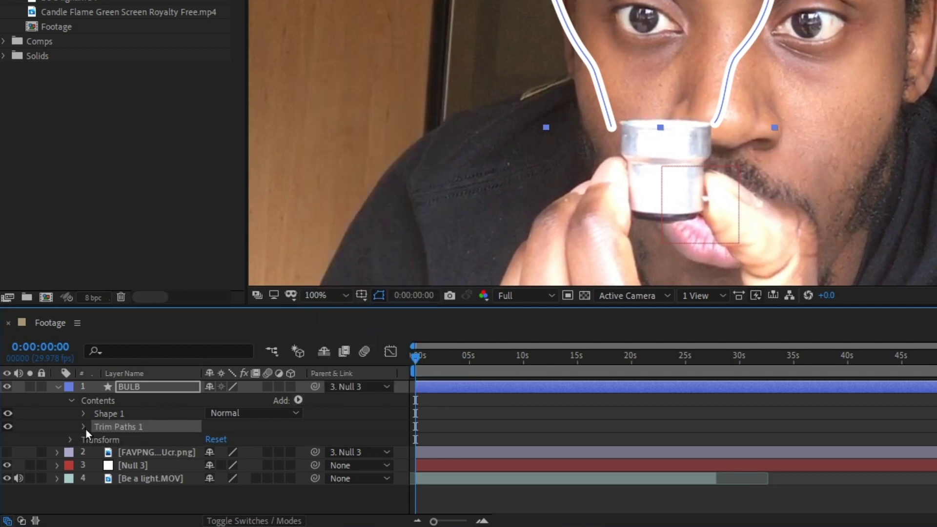
left_click(85, 427)
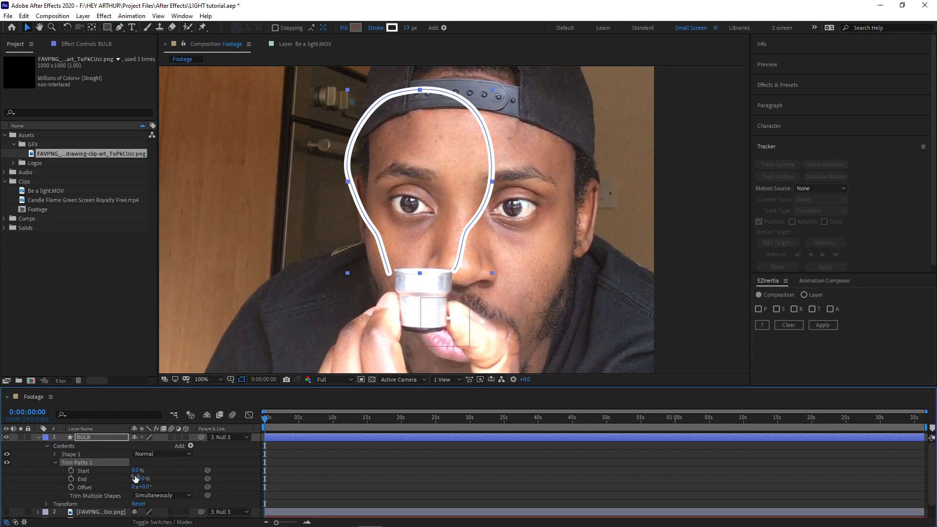
left_click(93, 474)
left_click(93, 480)
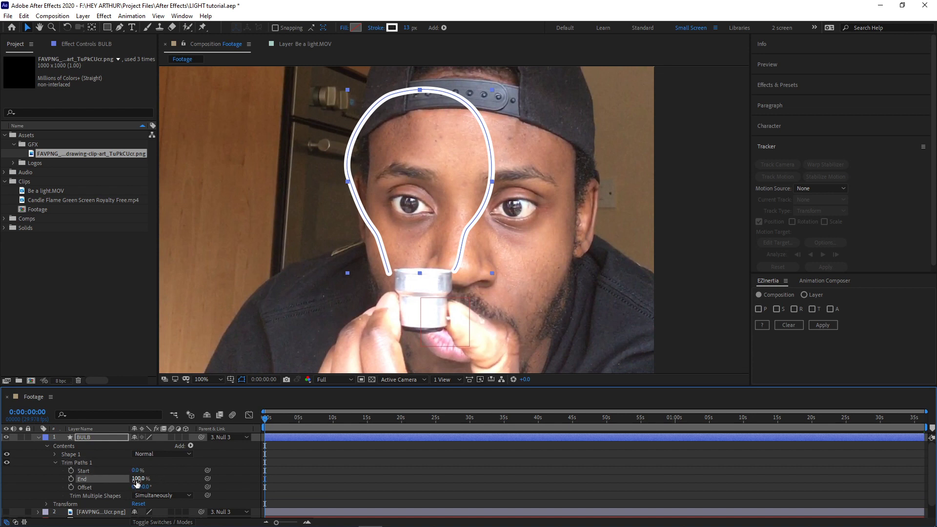
left_click_drag(137, 483, 94, 487)
Keyframe Trim Paths Start from 0% to 100% at 0:00:08:17 and play back the draw-on.
left_click(75, 472)
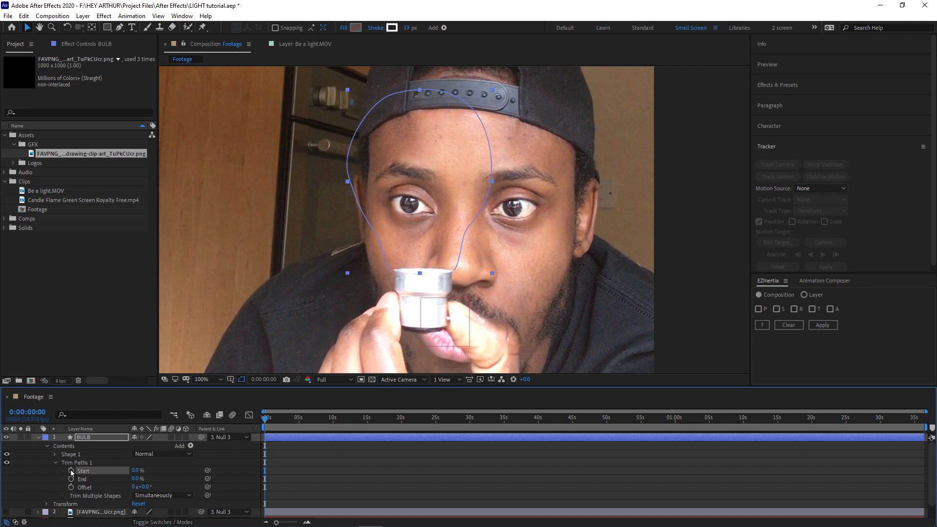
left_click(71, 471)
left_click_drag(282, 419, 321, 412)
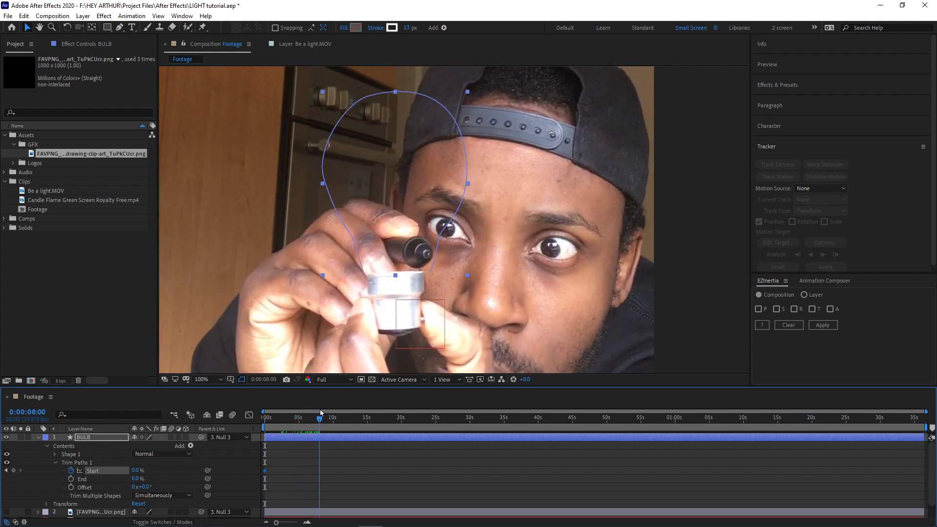
left_click_drag(321, 413, 325, 412)
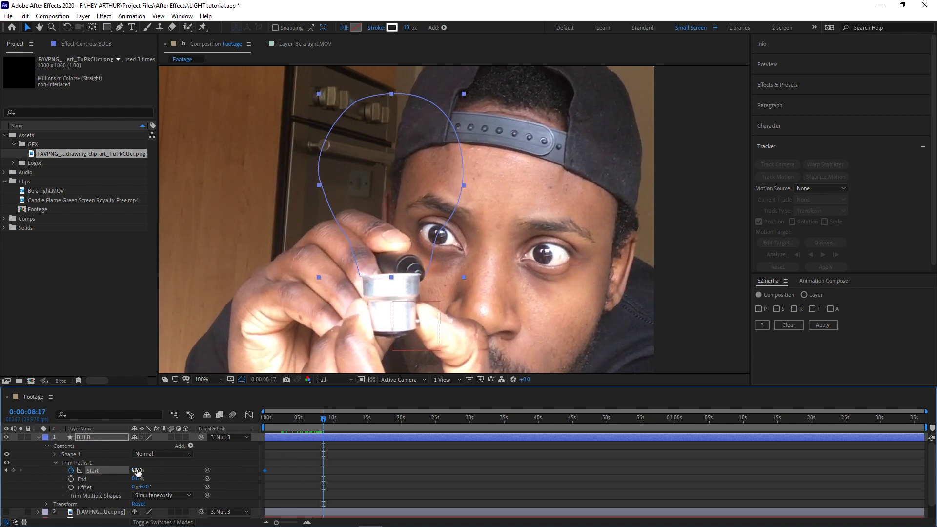
left_click_drag(138, 470, 205, 471)
key("Home")
key("space")
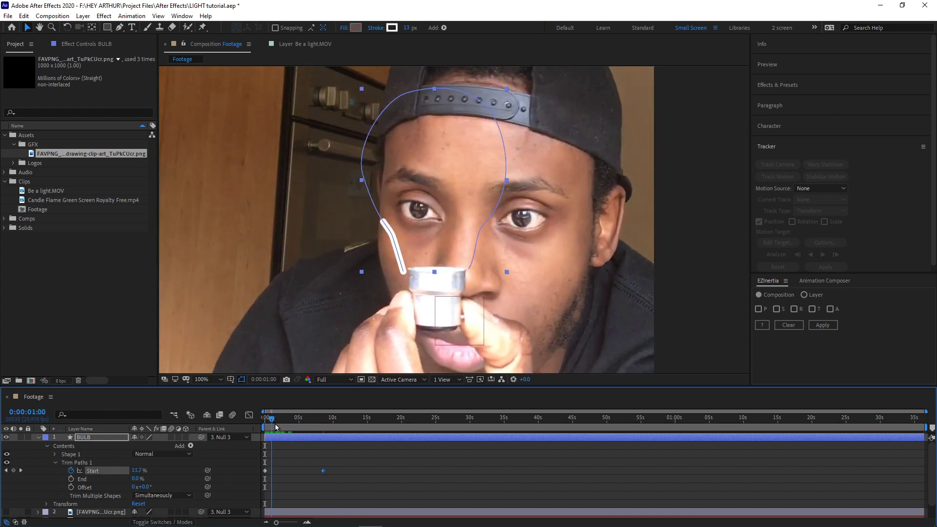
key("space")
Delay the BULB layer's start, add a 73.1% Start keyframe, and preview the draw-on timing.
mouse_move(283, 439)
left_mouse_down()
mouse_move(301, 436)
mouse_move(279, 421)
mouse_move(292, 422)
mouse_move(296, 438)
mouse_move(291, 422)
mouse_move(300, 424)
left_mouse_up()
left_click(287, 424)
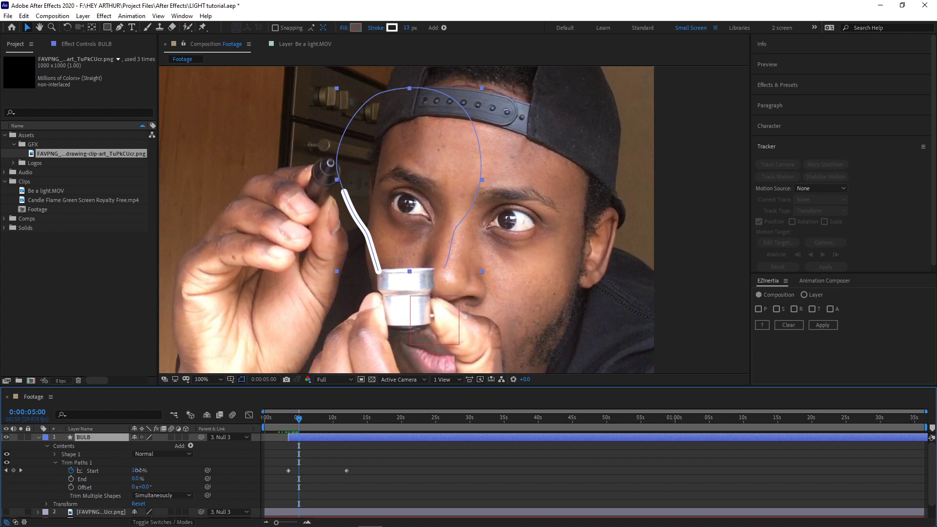
left_click_drag(138, 470, 138, 470)
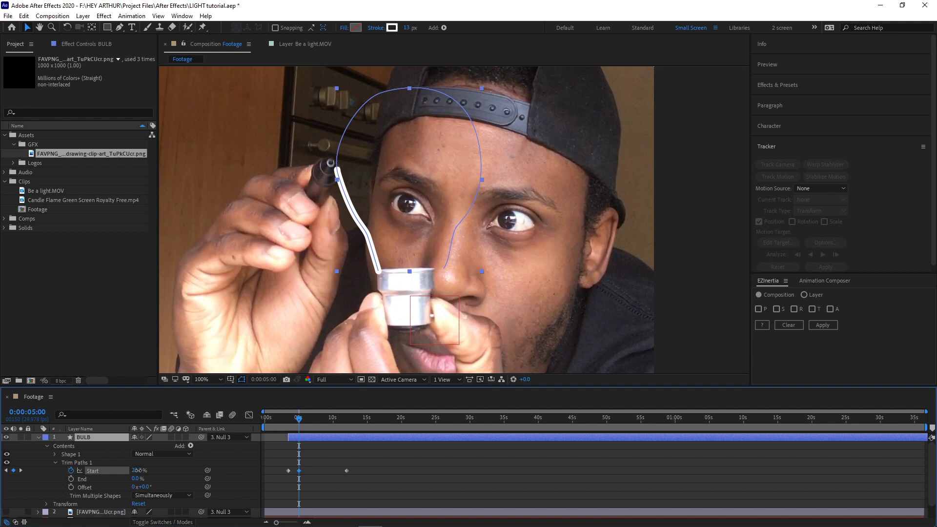
left_click(310, 418)
left_click_drag(138, 470, 177, 470)
left_click(311, 418)
mouse_move(311, 418)
left_mouse_down()
mouse_move(322, 419)
mouse_move(282, 425)
left_mouse_up()
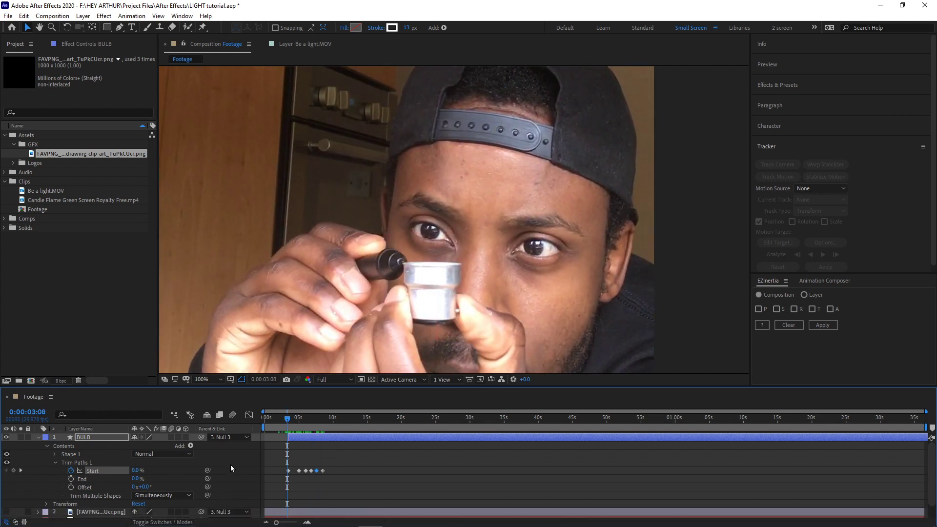
key("space")
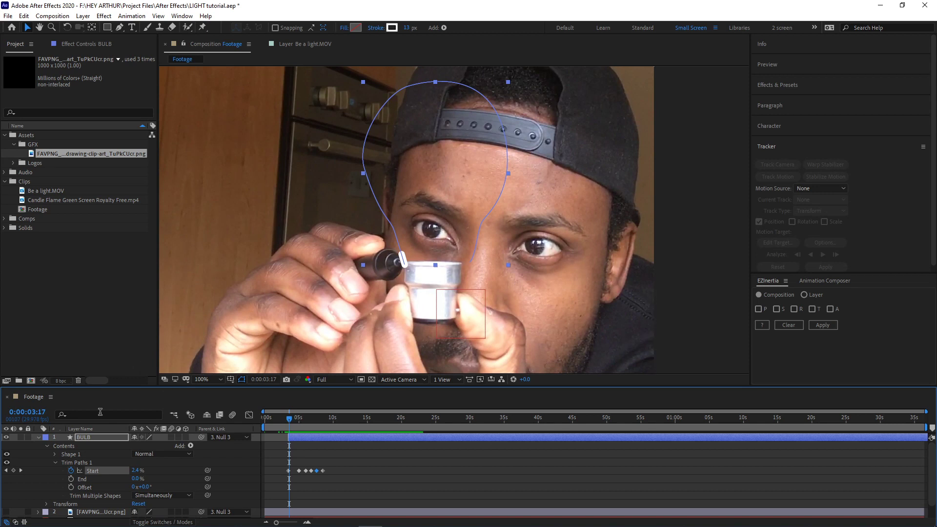
Set the bulb outline's Stroke Width to 33, keyframe it, and preview the thicker stroke.
left_click(54, 454)
scroll(57, 465, "down", 2)
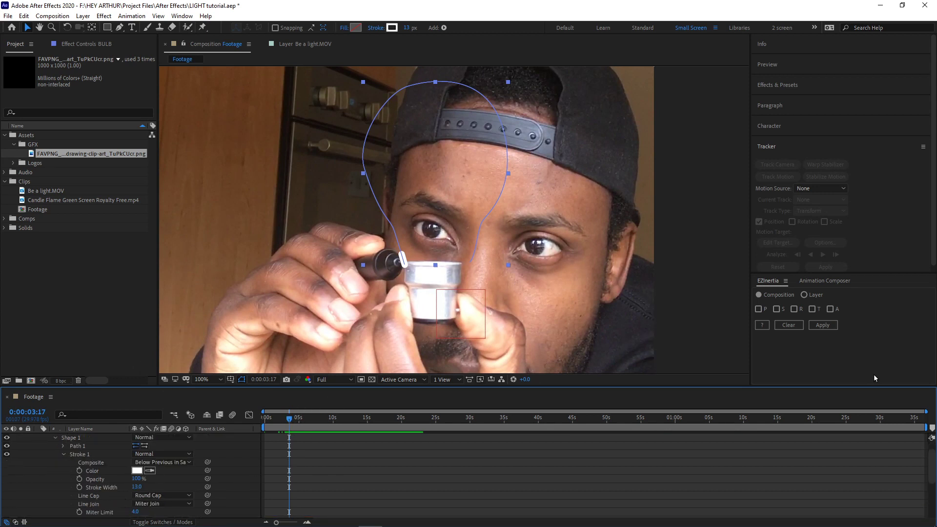
left_click_drag(931, 471, 932, 469)
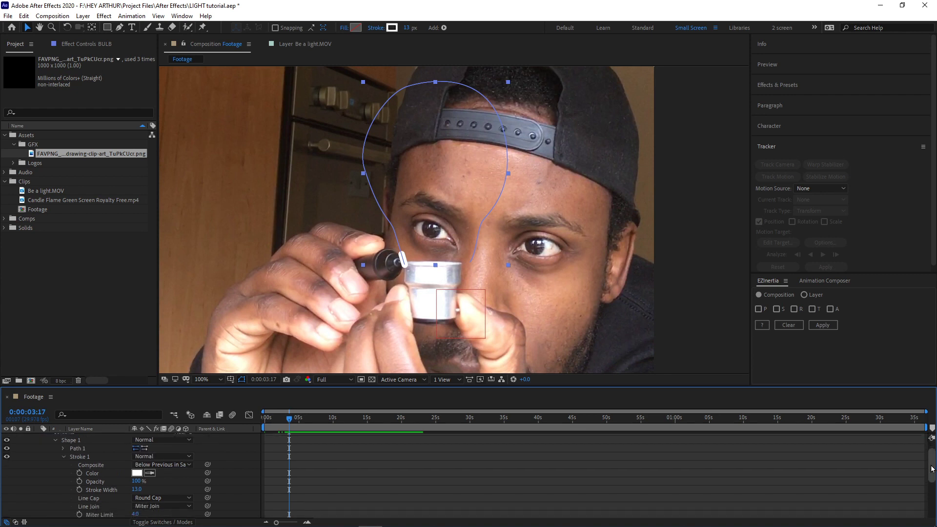
scroll(931, 469, "down", 2)
left_click_drag(137, 464, 142, 464)
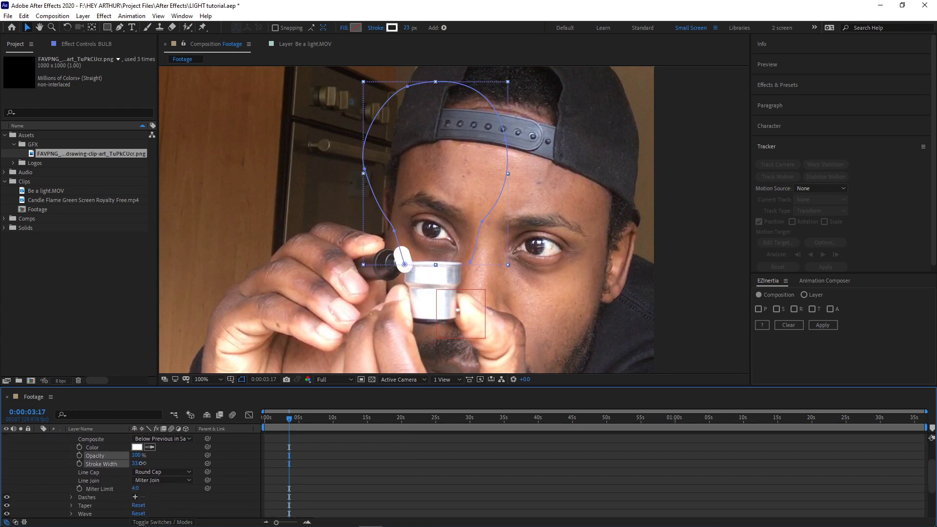
left_click(80, 466)
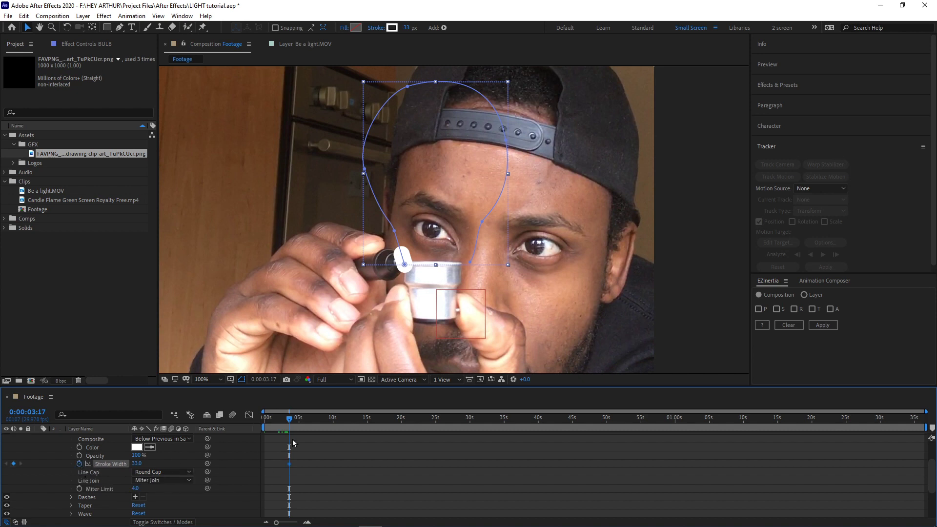
key("space")
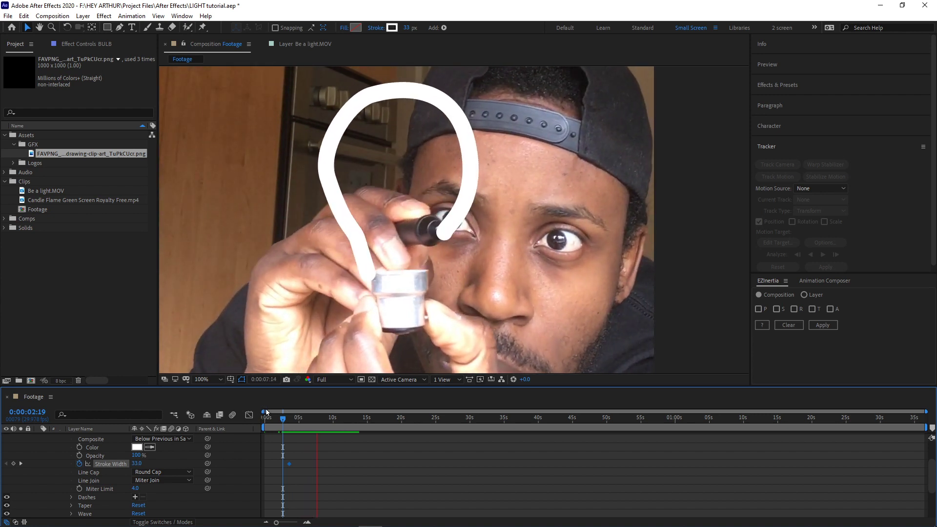
key("space")
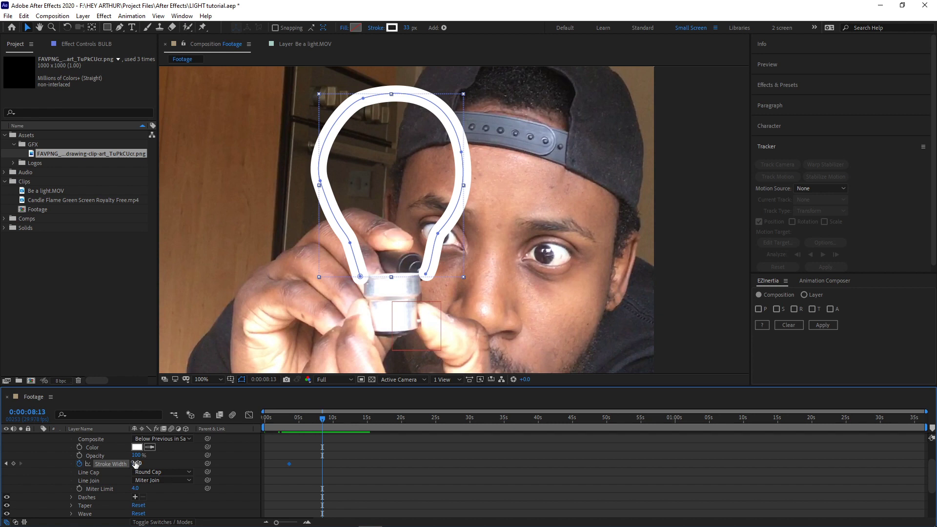
Keyframe Stroke Width down to 14 at 0:00:08:13, shift the 33 key later, and preview.
left_click_drag(136, 464, 131, 466)
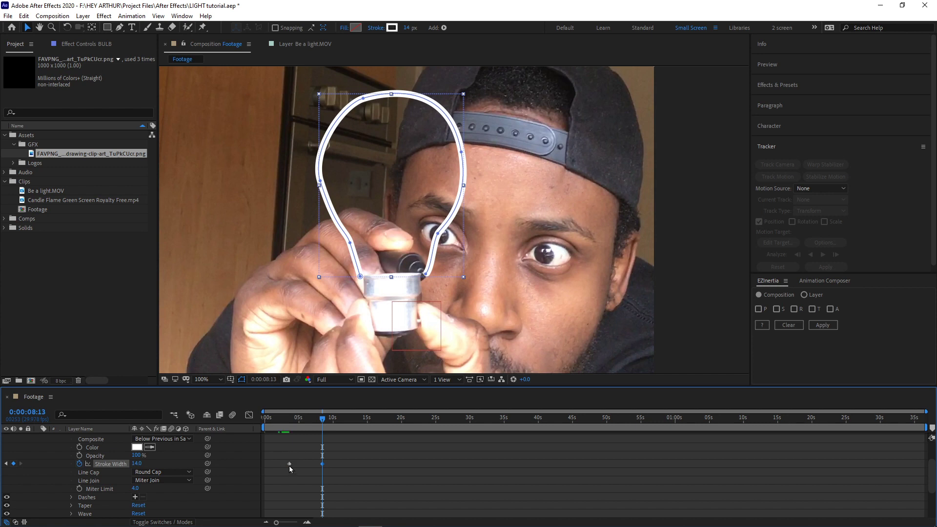
left_click_drag(289, 464, 294, 466)
left_click(292, 419)
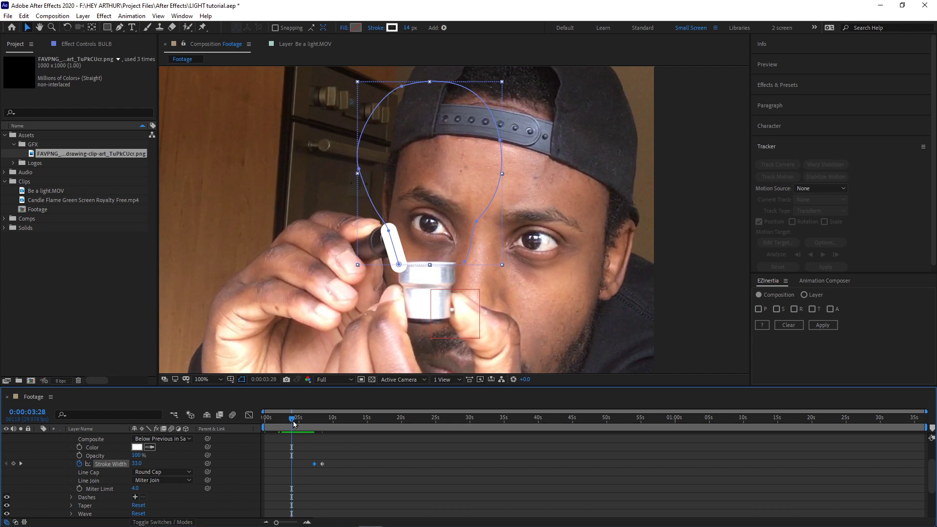
key("space")
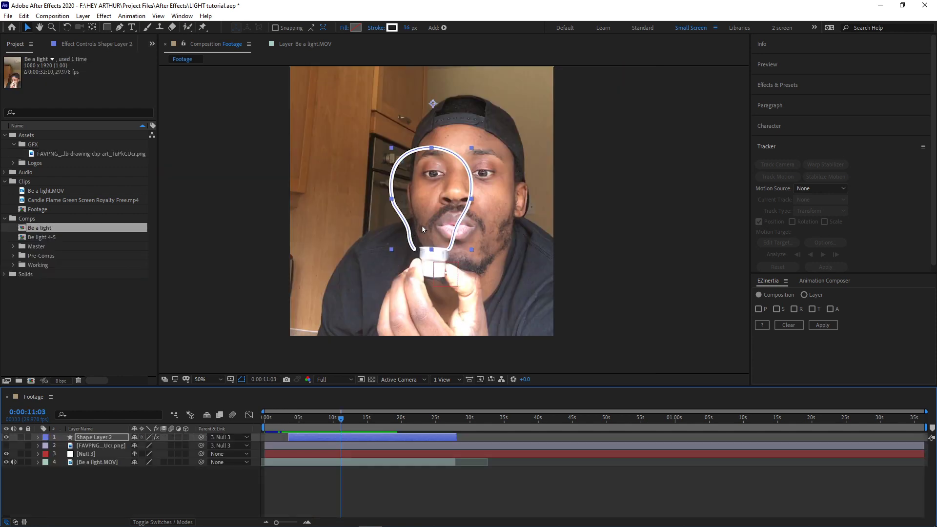
Drop Candle Flame Green Screen Royalty Free.mp4 in at 0:00:15:14 above all layers, then check at 0:00:08:21.
key("period")
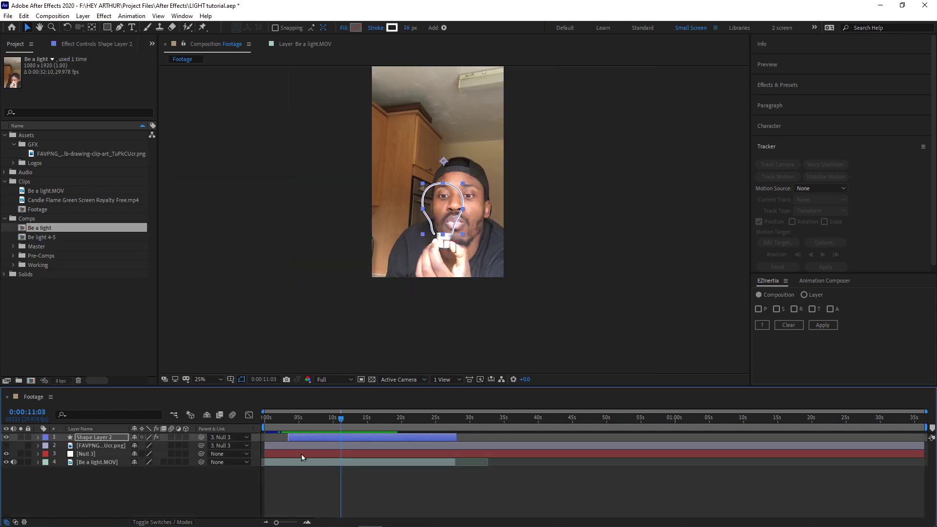
left_click(314, 421)
key("space")
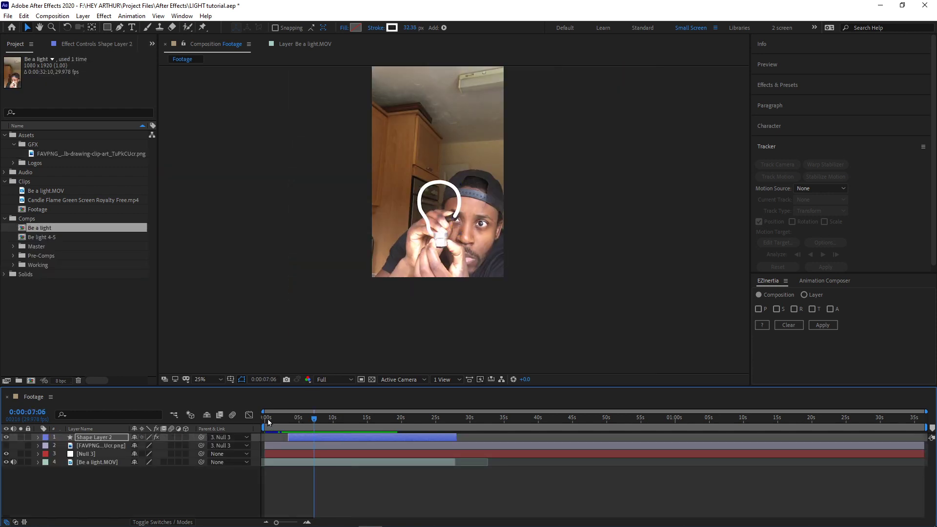
left_click(348, 417)
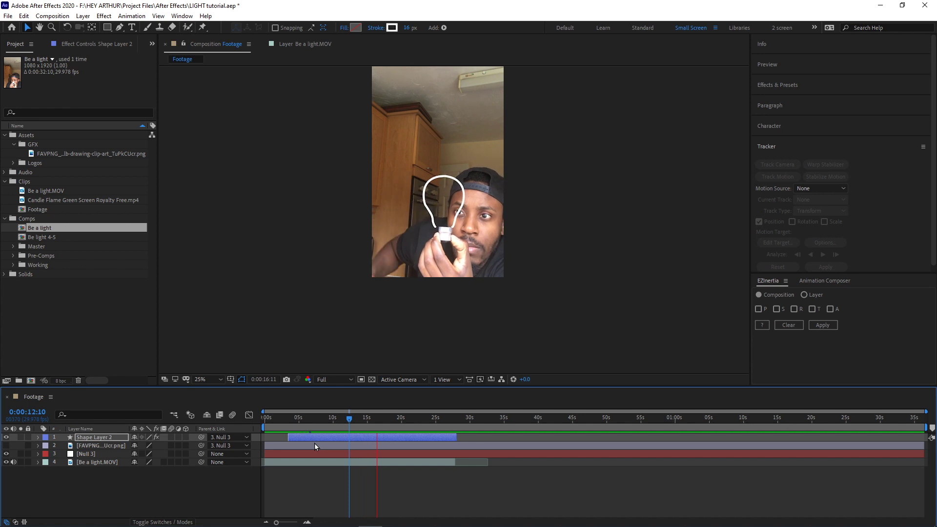
left_click_drag(362, 428, 371, 428)
left_click(57, 200)
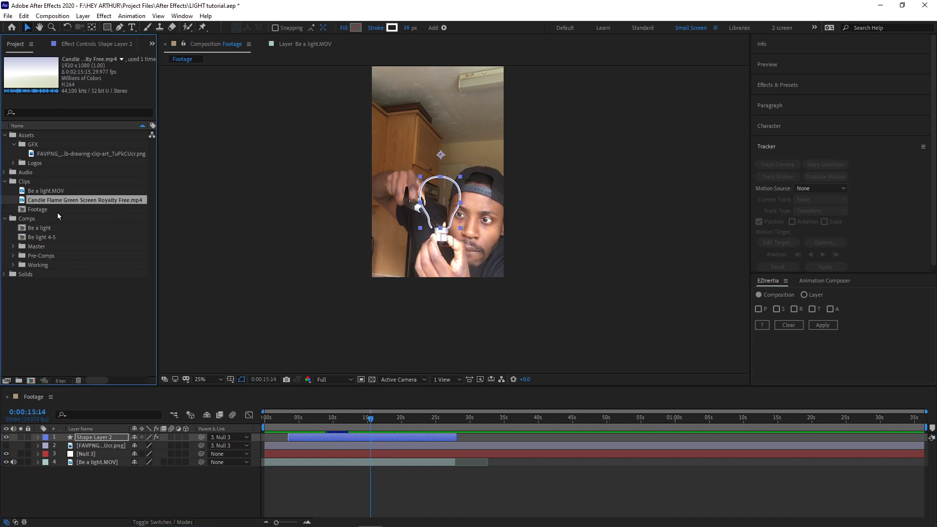
left_click_drag(43, 205, 438, 179)
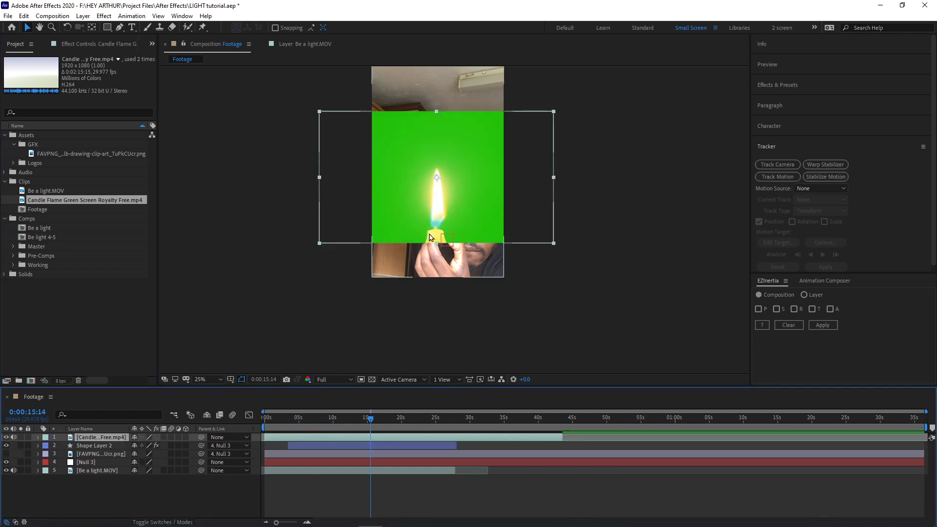
mouse_move(371, 422)
left_mouse_down()
mouse_move(448, 423)
mouse_move(320, 430)
mouse_move(373, 423)
left_mouse_up()
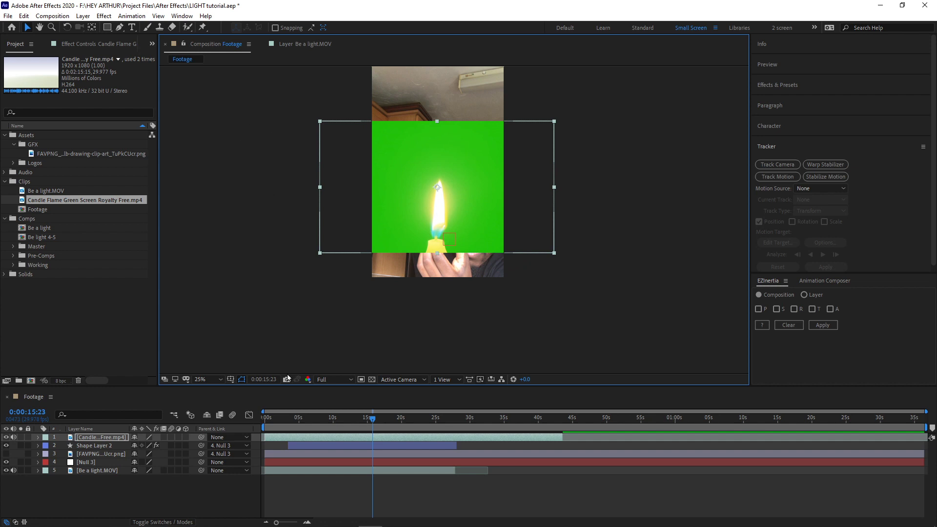
Draw a closed Pen mask around the candle flame, from tip to base.
left_click(120, 27)
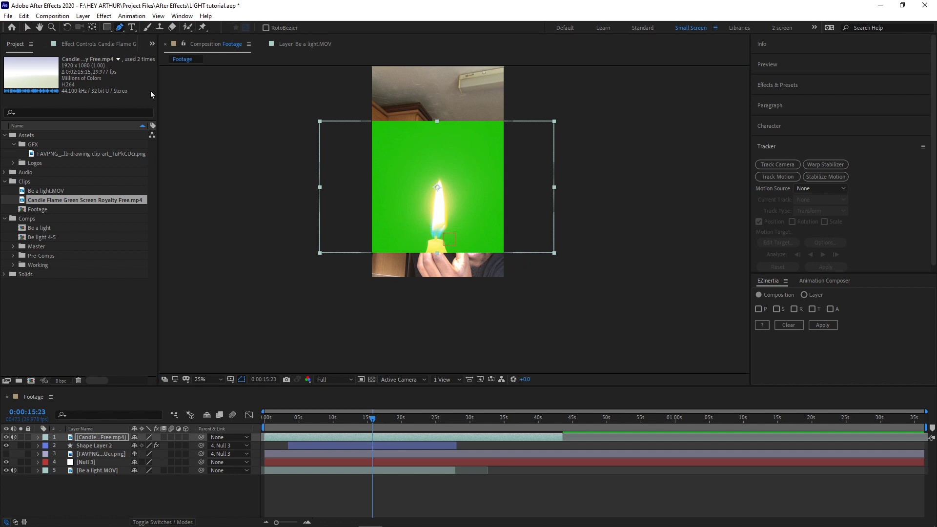
left_click(434, 173)
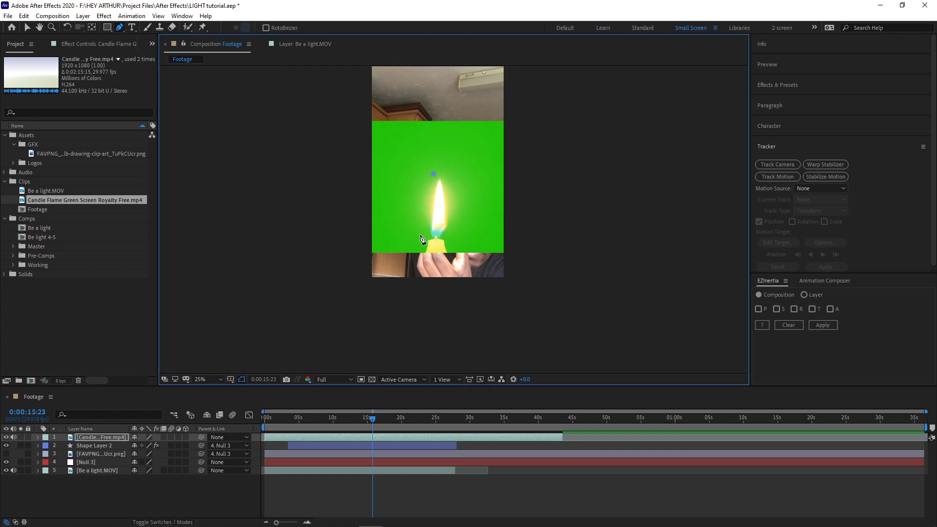
left_click_drag(433, 241, 450, 260)
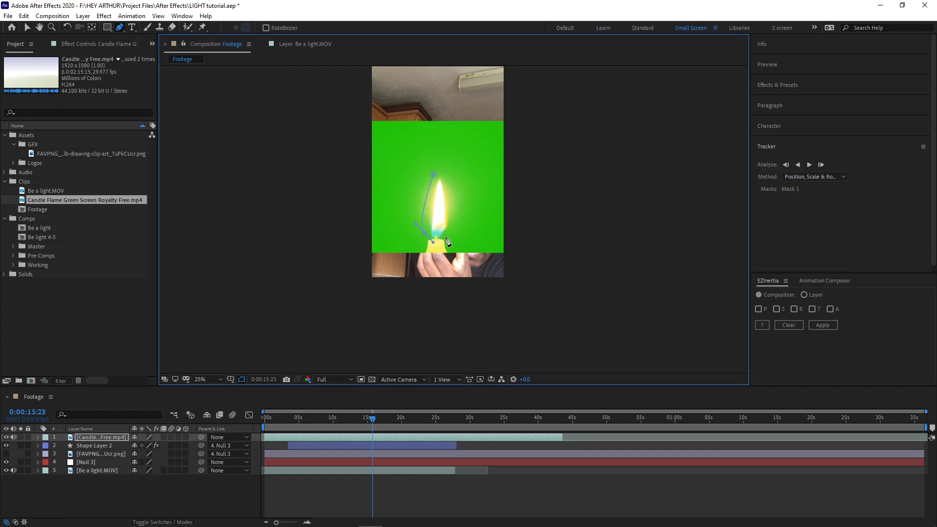
left_click(433, 177)
scroll(433, 177, "up", 1)
Scale the masked flame down so it sits inside the bulb outline's base.
key("v")
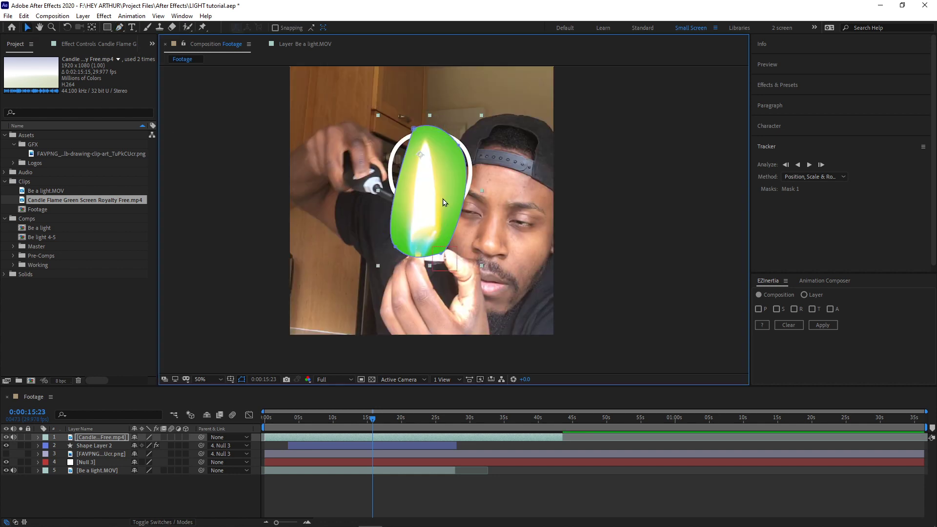
left_click_drag(497, 245, 444, 210)
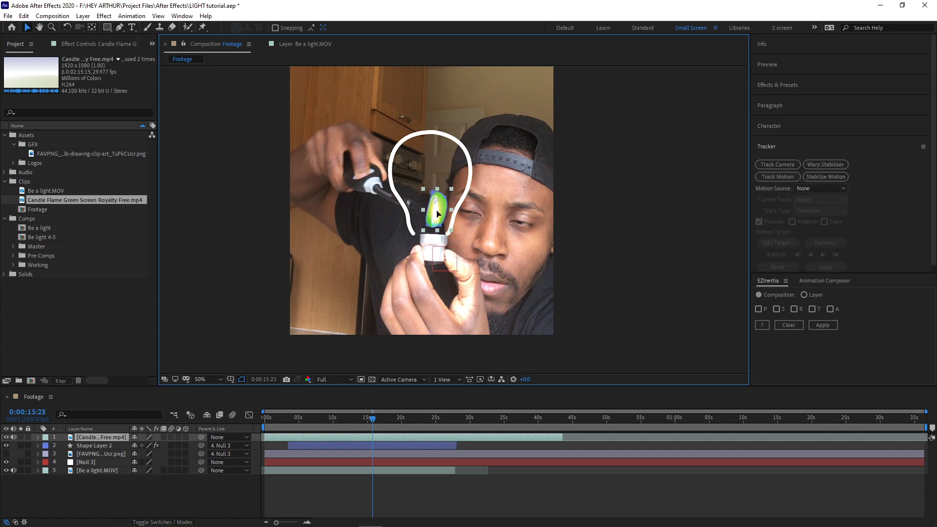
left_click(432, 355)
key("ctrl+5")
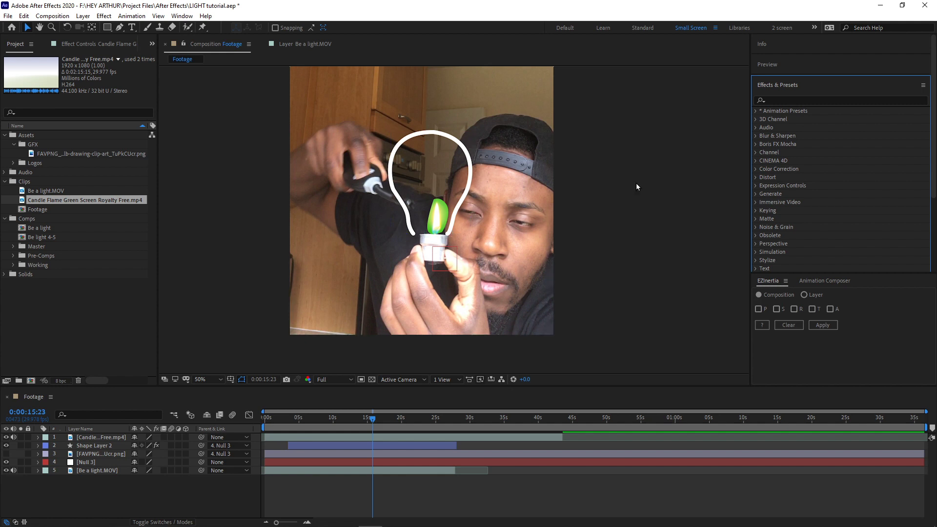
left_click(794, 86)
left_click(793, 86)
Apply Keylight (1.2) to the flame and sample the green screen as Screen Colour.
left_click(787, 98)
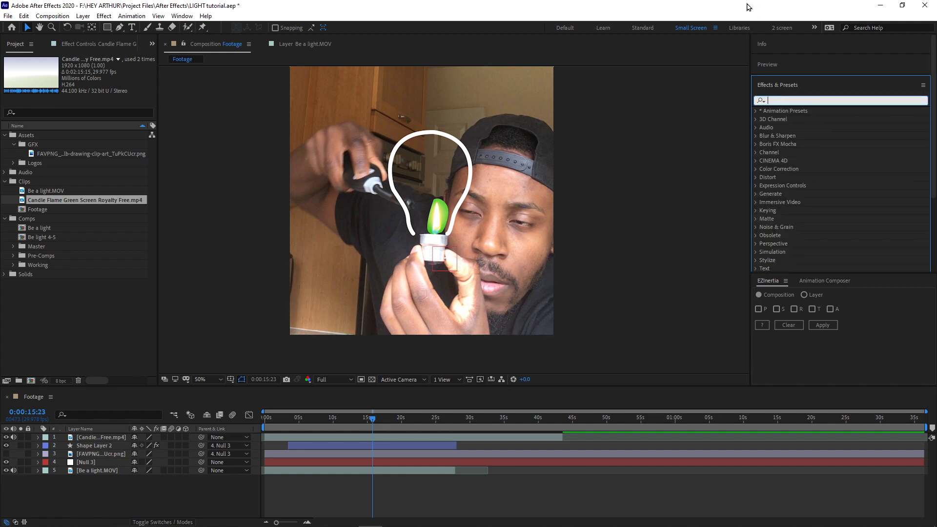
type("key")
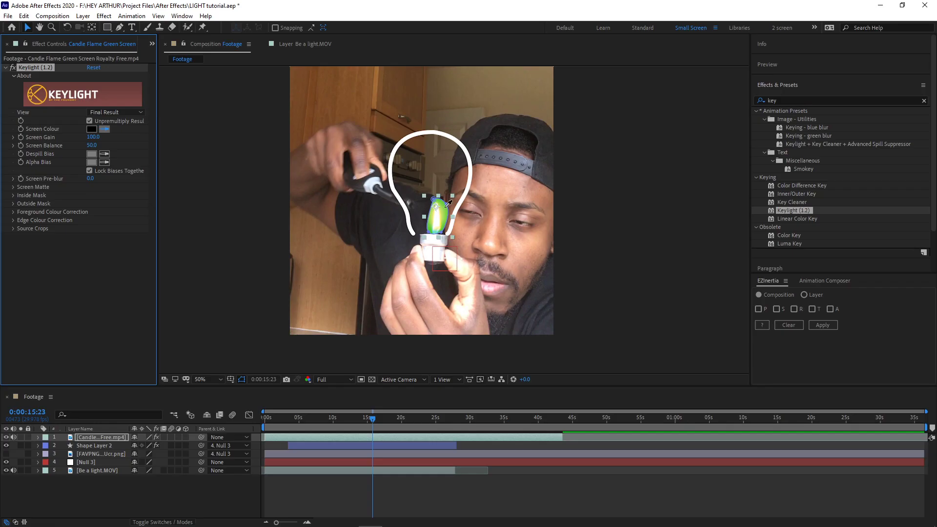
left_click(444, 215)
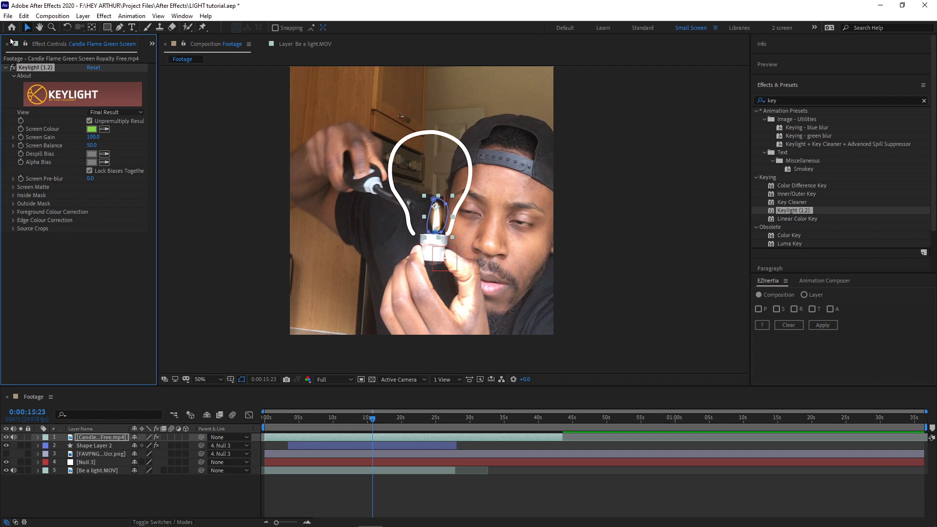
left_click(431, 227)
left_click(200, 419)
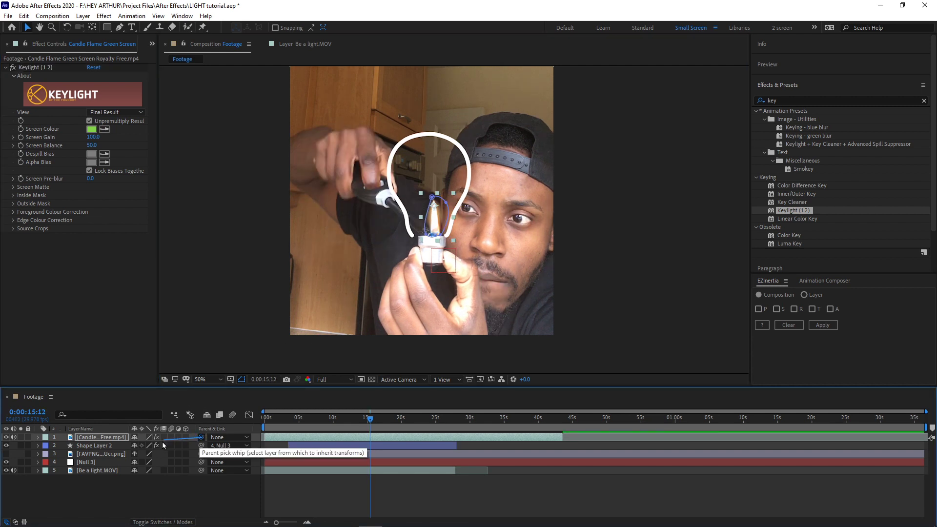
Parent the flame layer to Null 3, trim it to start near 0:00:15:12, and nudge it.
left_click_drag(164, 445, 98, 465)
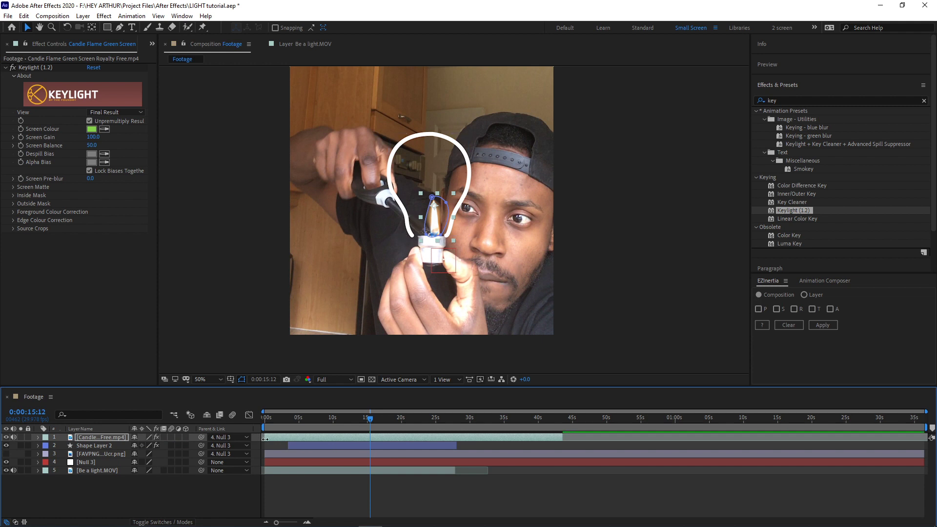
left_click_drag(265, 439, 373, 433)
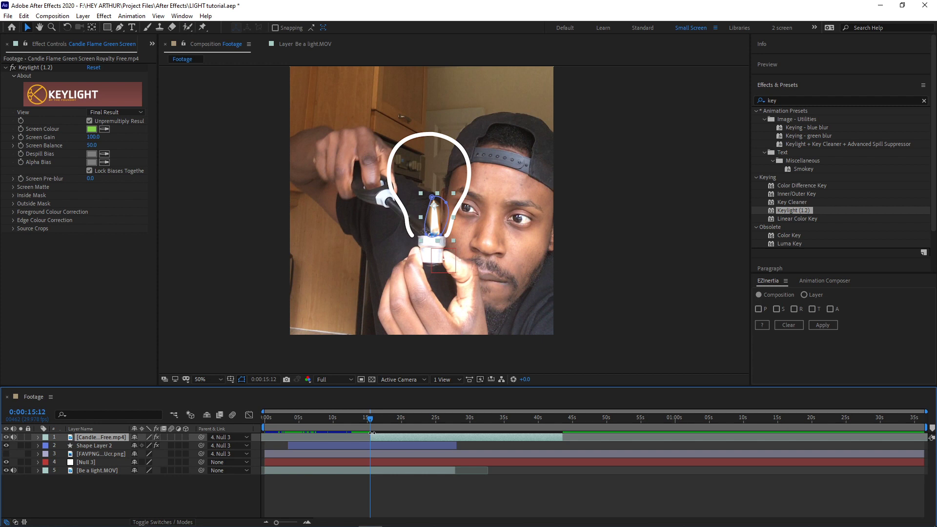
left_click(347, 426)
key("space")
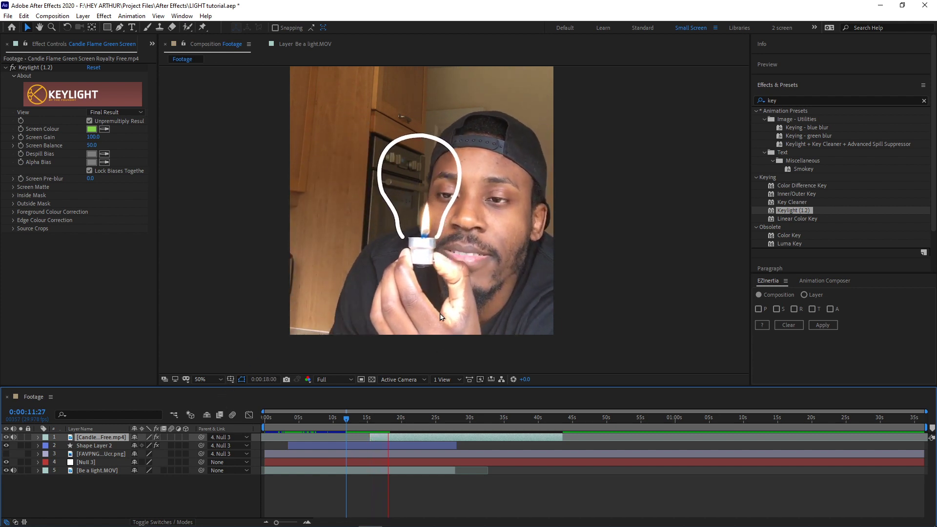
left_click(426, 224)
left_click_drag(428, 226, 425, 223)
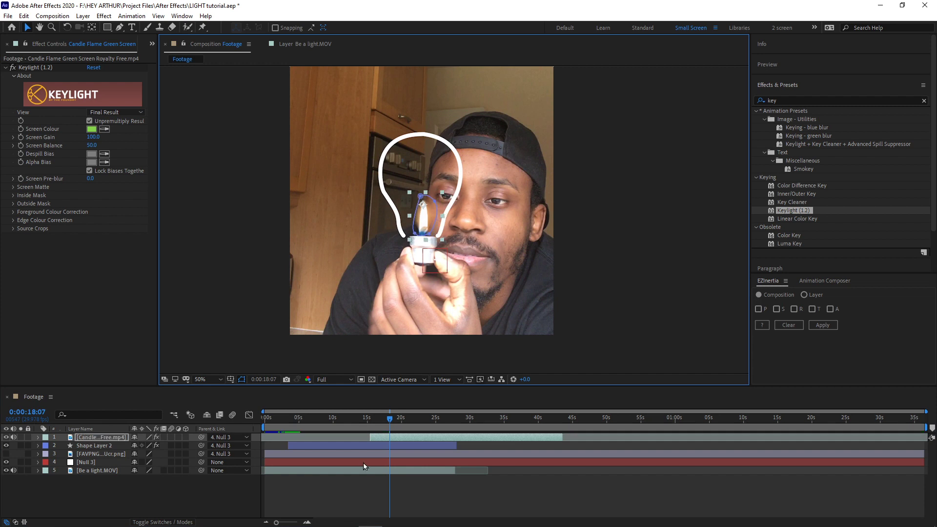
Set the flame's Mask 1 feather to 155 pixels, nudge it up-right, and preview from about 14 seconds.
key("m")
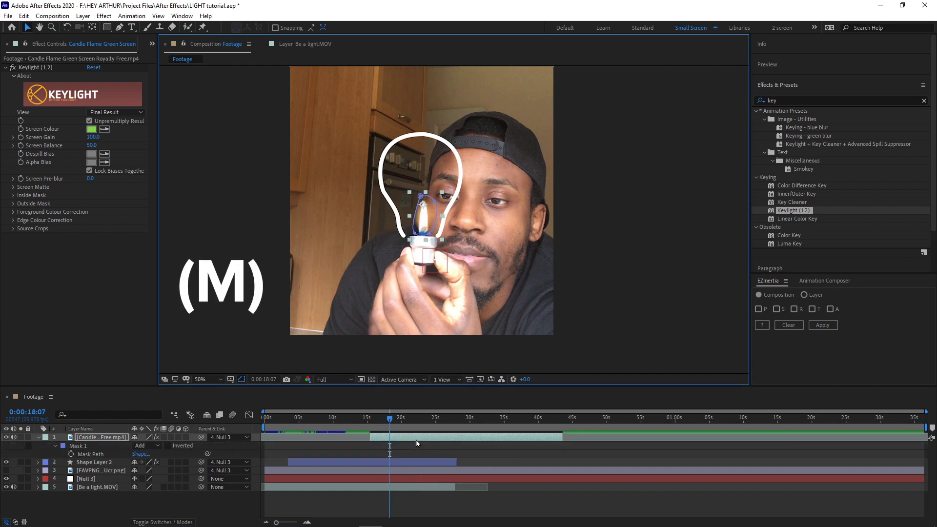
key("m")
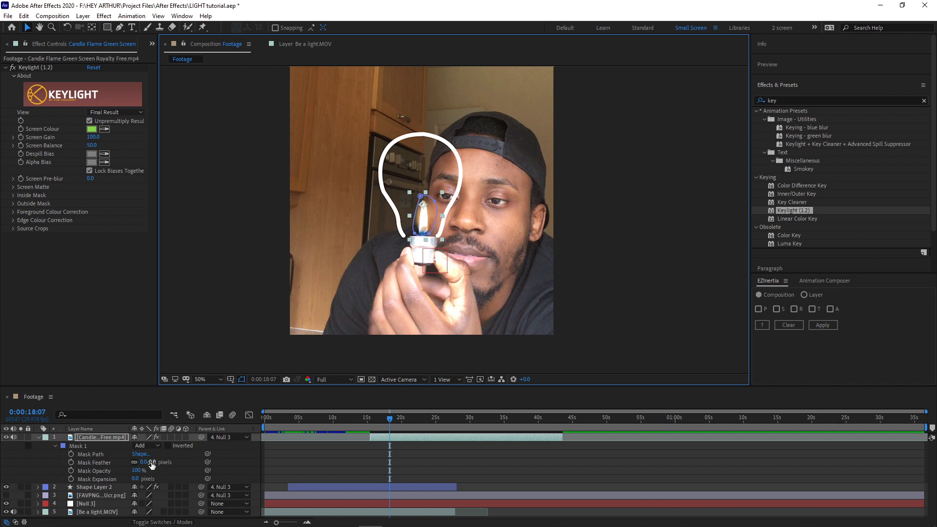
left_click_drag(153, 462, 220, 462)
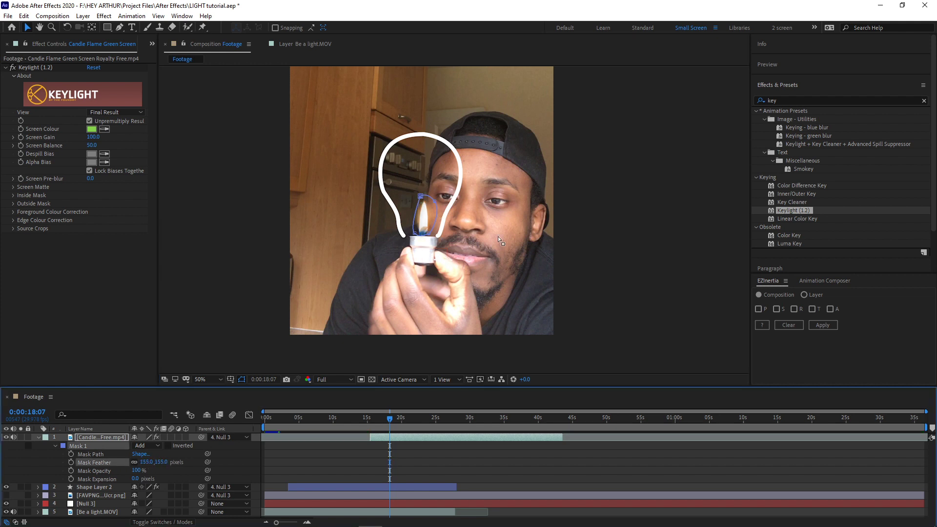
left_click(458, 234)
left_click_drag(426, 229, 429, 228)
left_click(365, 418)
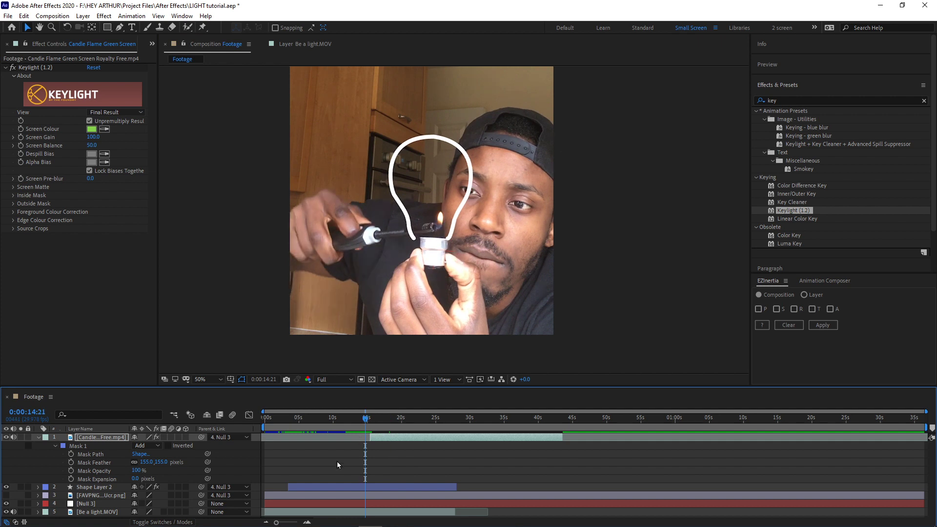
key("space")
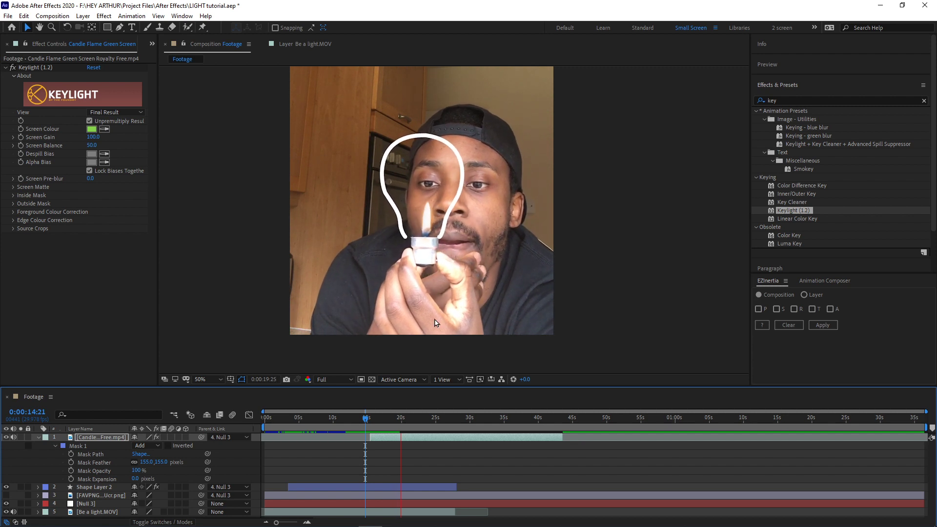
key("space")
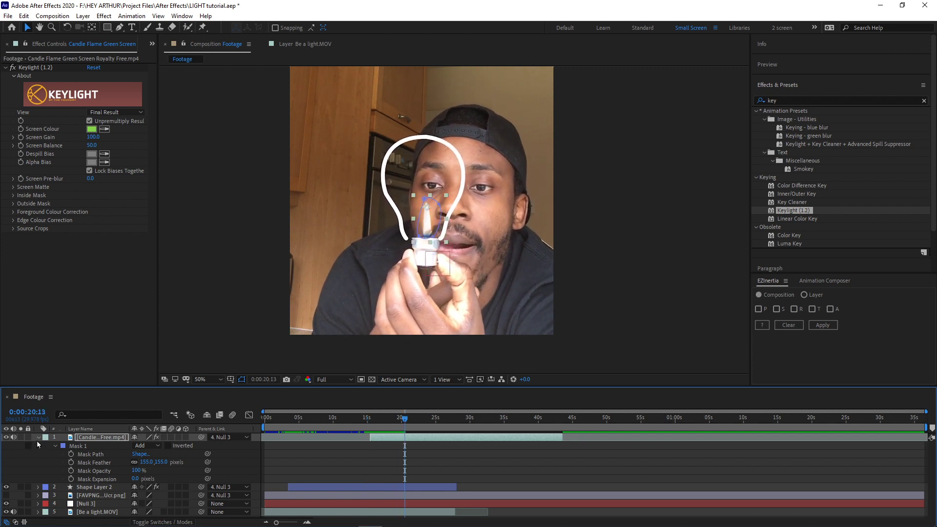
Split the Be a light.MOV layer at about 21 seconds with Ctrl+Shift+D.
left_click(39, 438)
left_click(413, 418)
left_click_drag(413, 419, 404, 419)
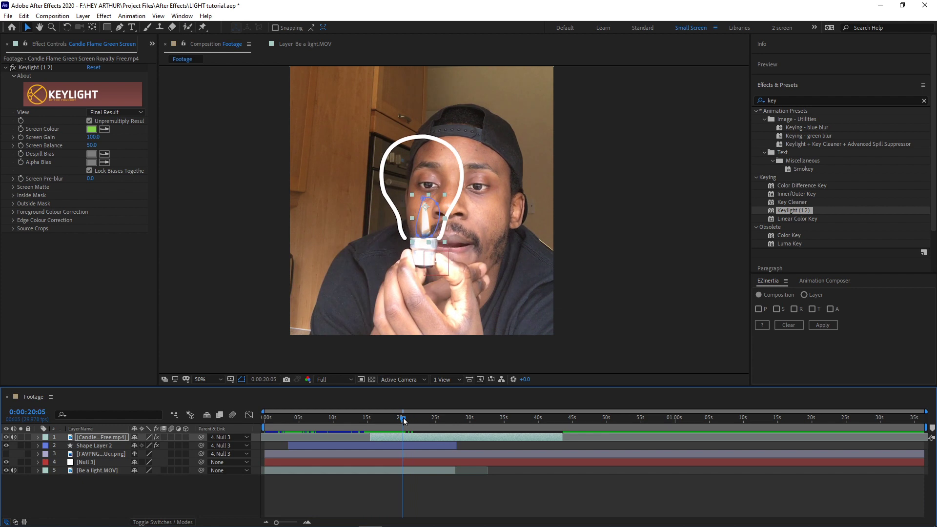
key("space")
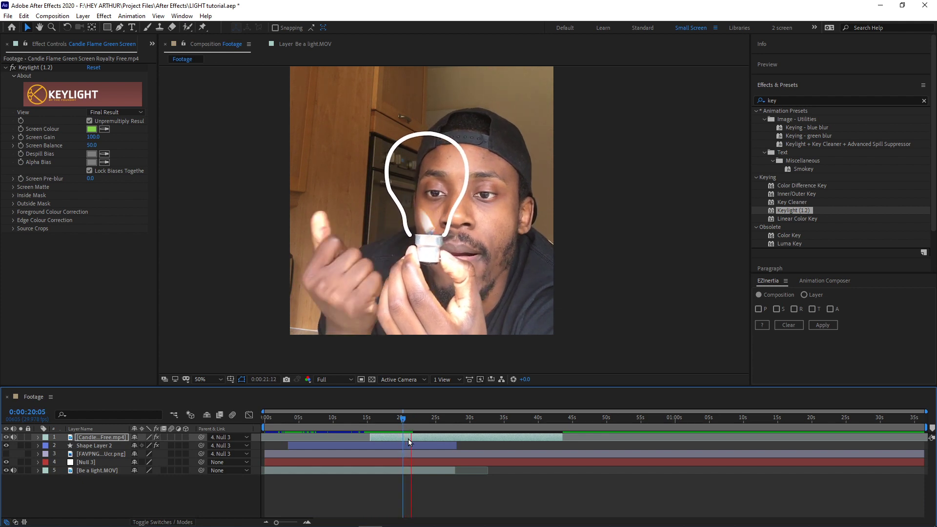
left_click(408, 470)
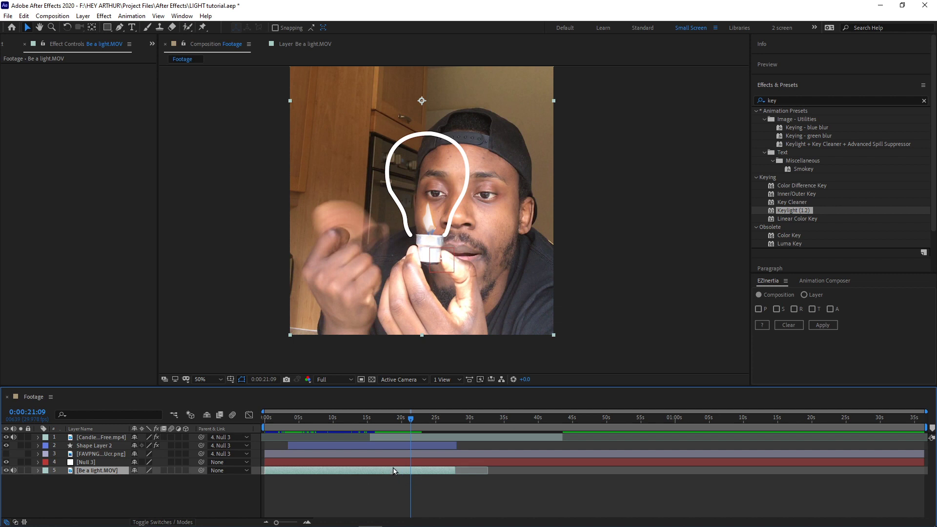
key("ctrl+shift+d")
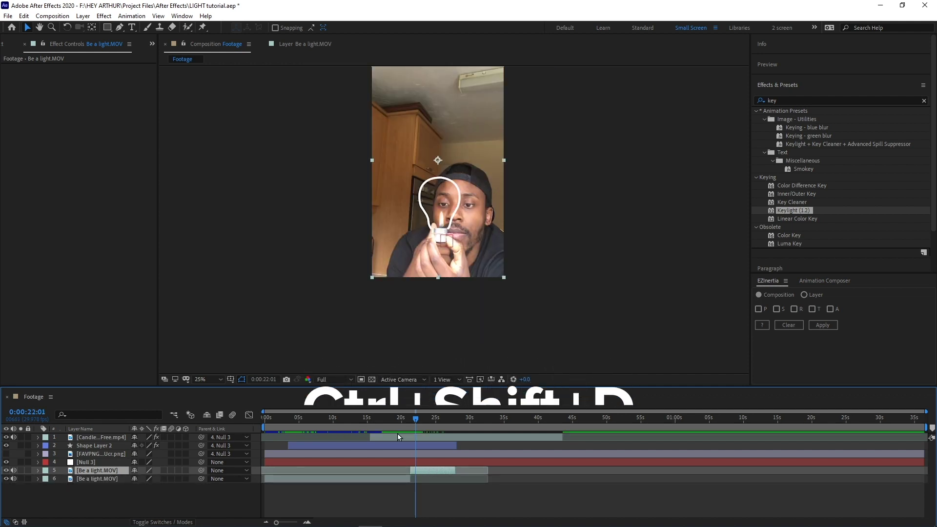
key("comma")
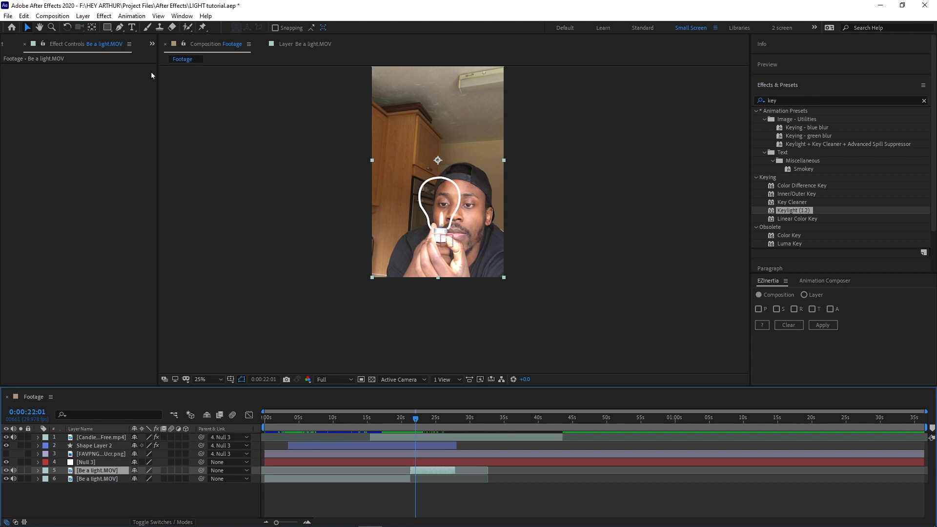
Draw a closed mask around the person and bulb on the later Be a light.MOV layer.
left_click(120, 28)
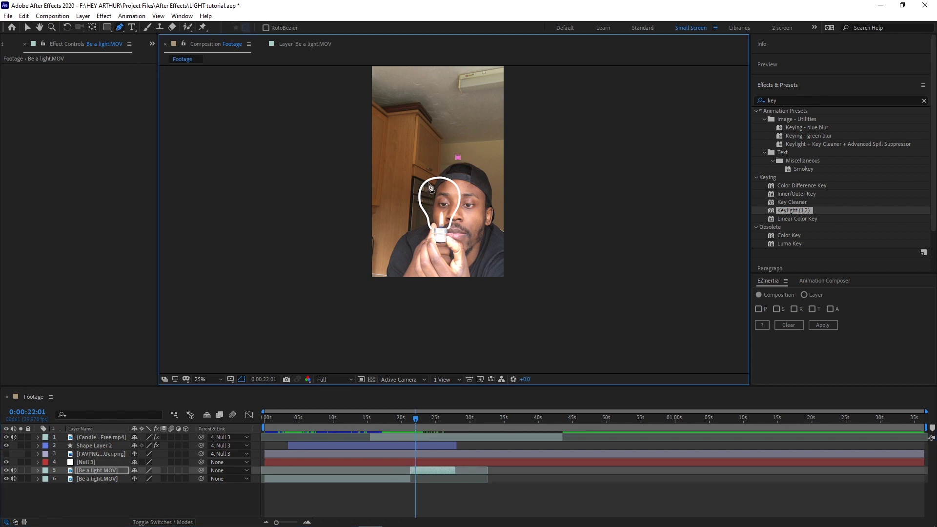
left_click_drag(429, 183, 458, 157)
left_click_drag(415, 227, 387, 250)
left_click(385, 289)
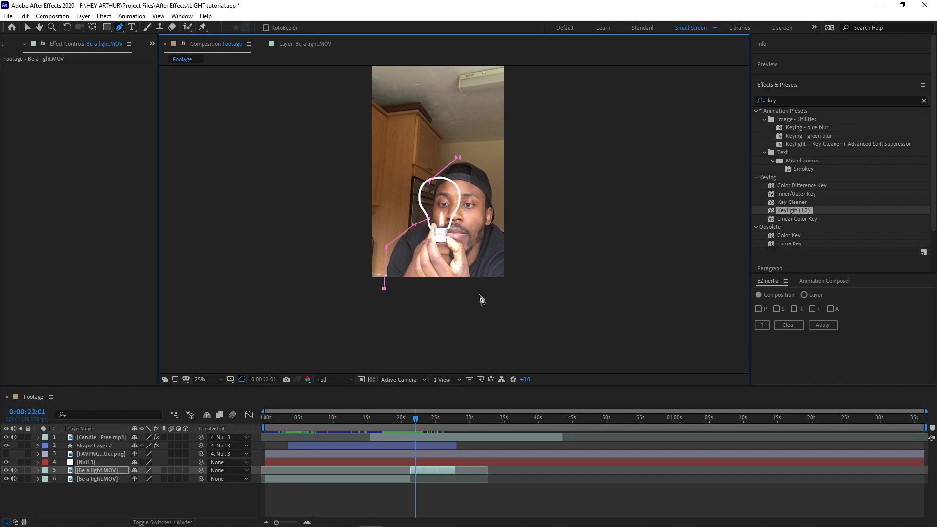
left_click(513, 288)
left_click(512, 232)
left_click_drag(509, 228, 496, 219)
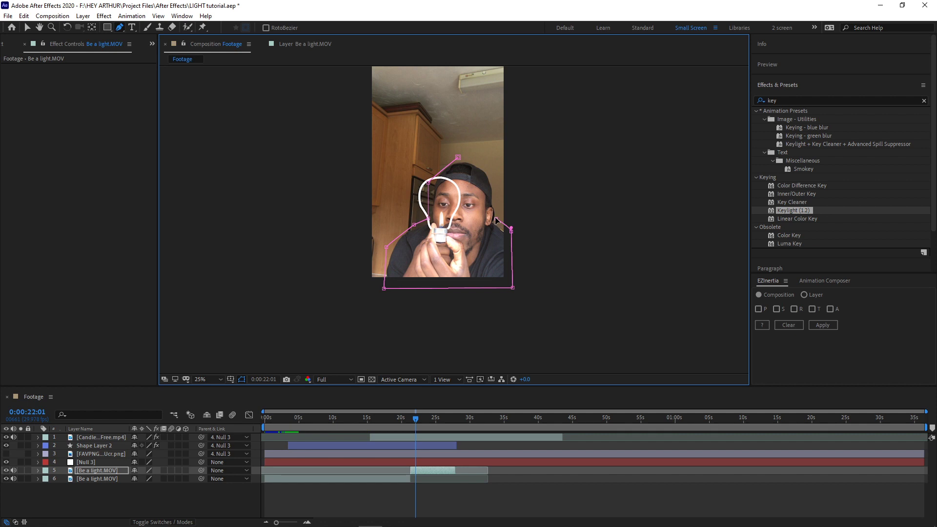
left_click(494, 179)
left_click(472, 154)
left_click(458, 158)
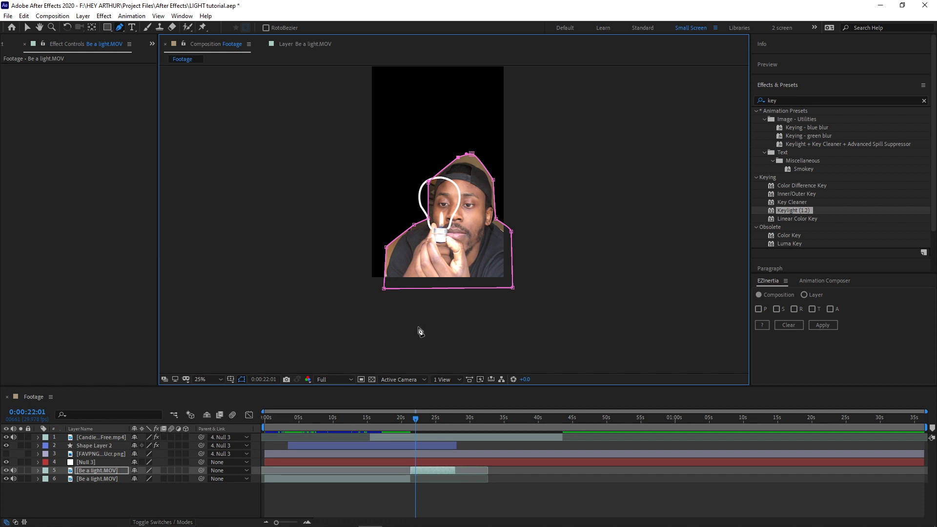
Set the footage mask's feather to about 496 pixels and preview from around 20 seconds.
key("m")
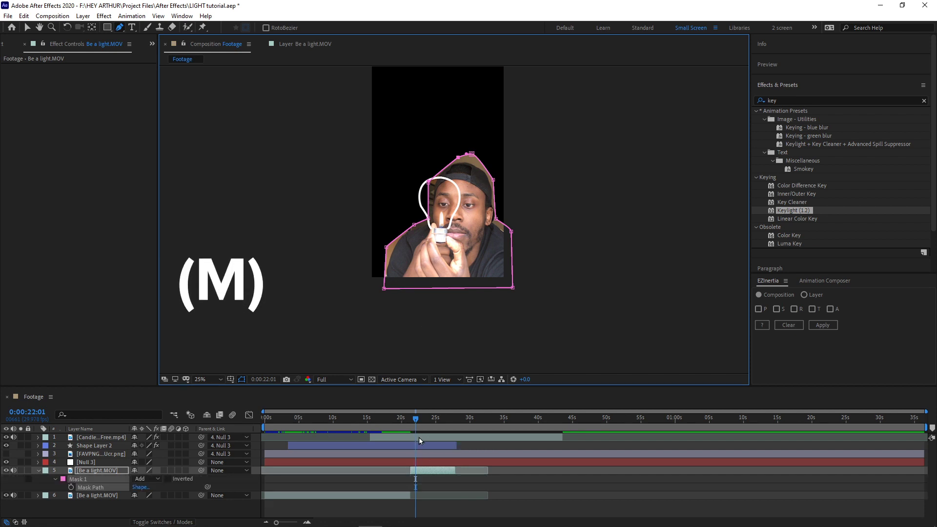
key("m")
key("m")
key("m")
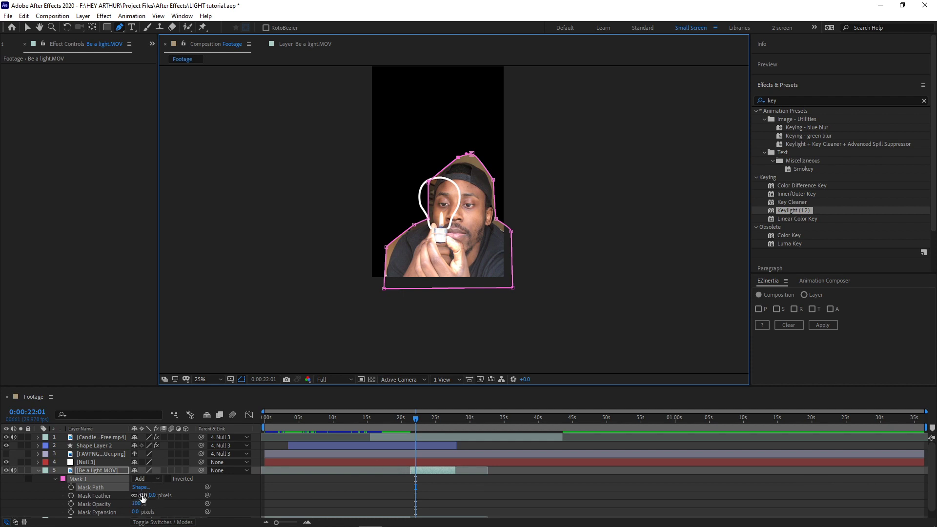
left_click_drag(143, 496, 341, 470)
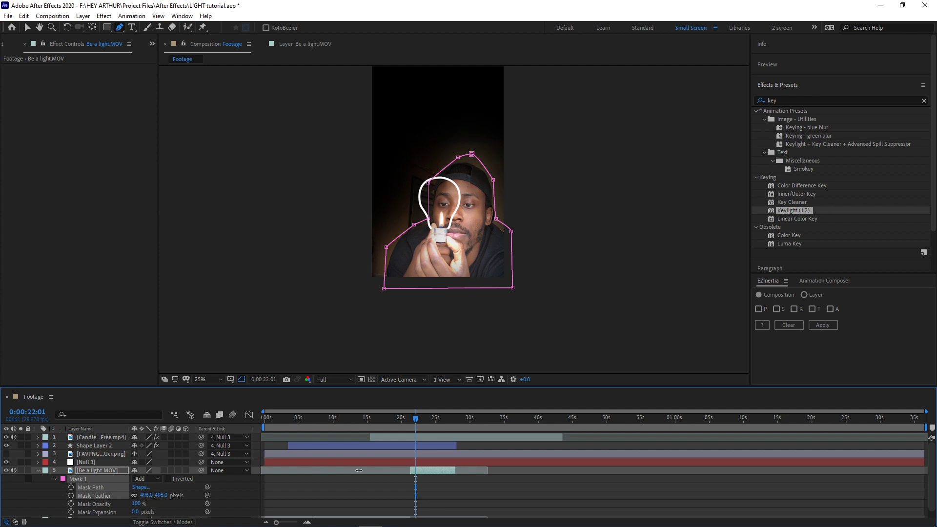
left_click(405, 424)
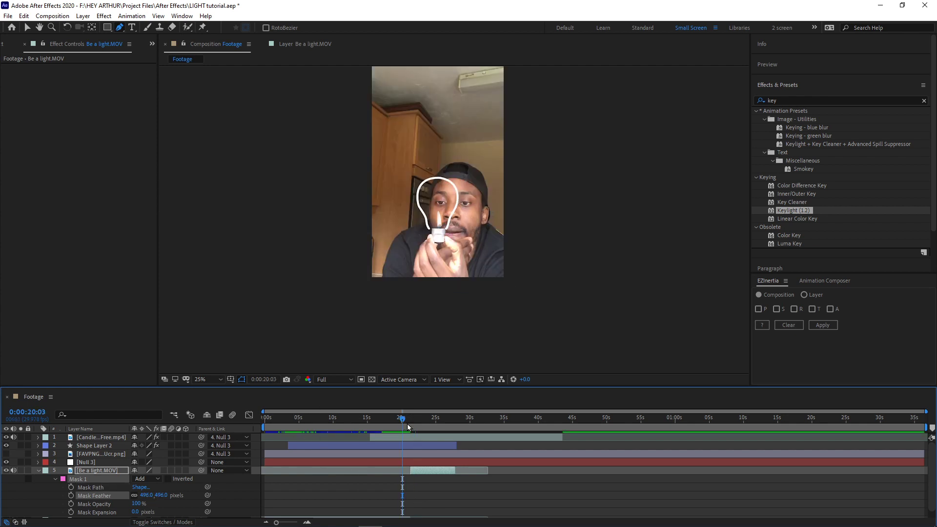
key("space")
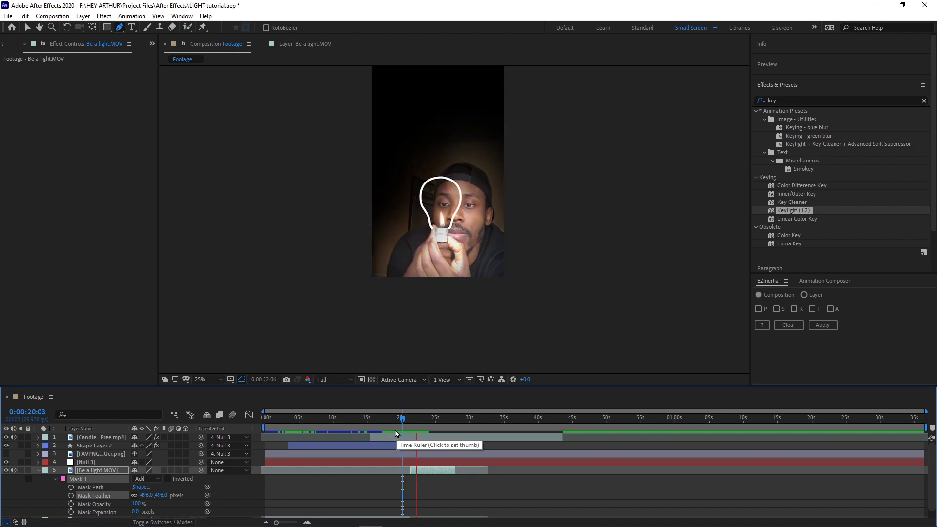
key("space")
key("ctrl+d")
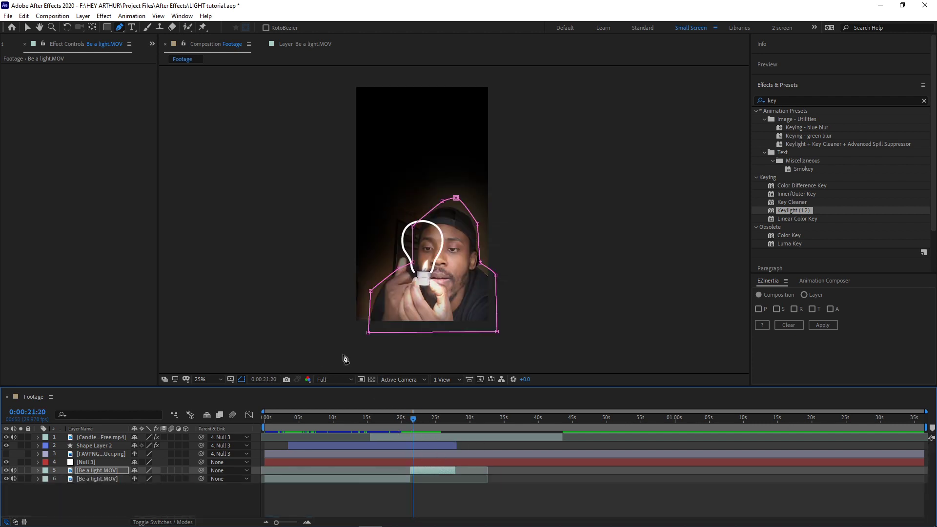
Add a Tint effect to Be a light.MOV with Map White To set to dark red B20808.
key("v")
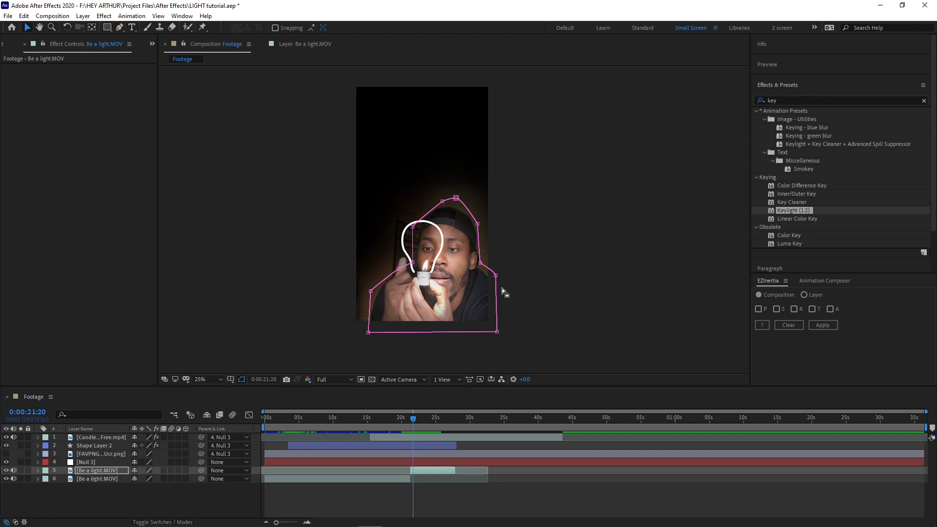
left_click(761, 101)
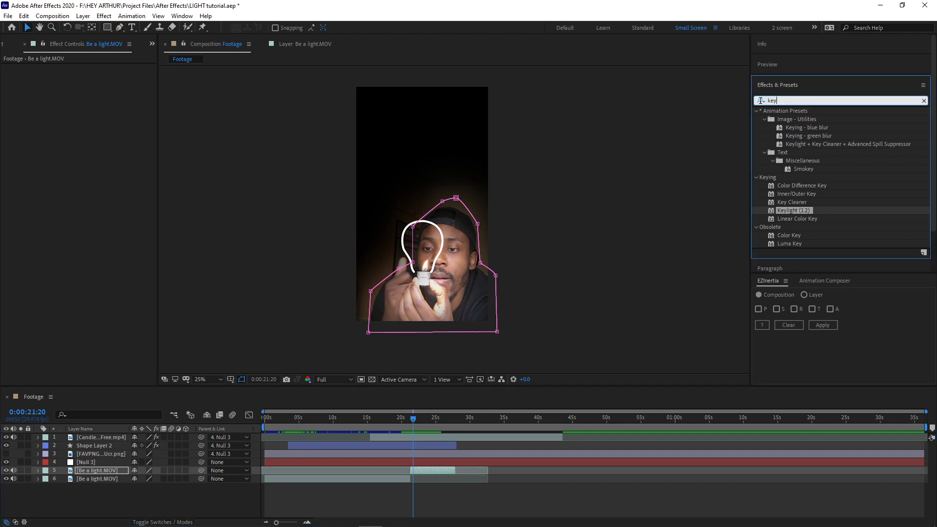
type("tint")
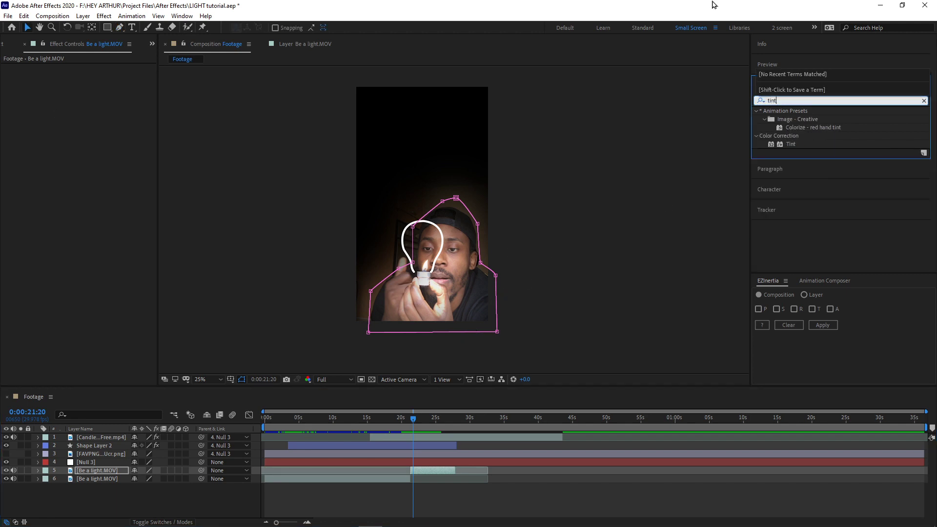
left_click_drag(790, 145, 434, 471)
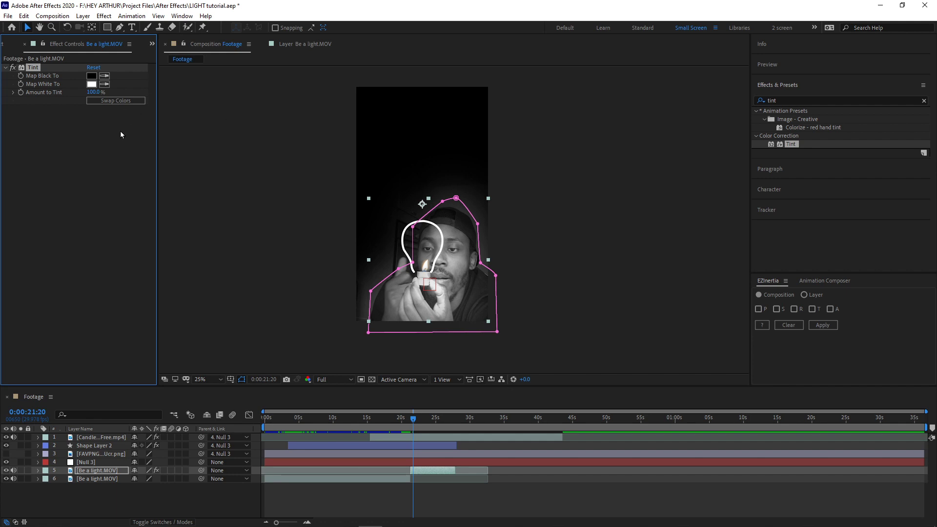
left_click(91, 84)
left_click(583, 269)
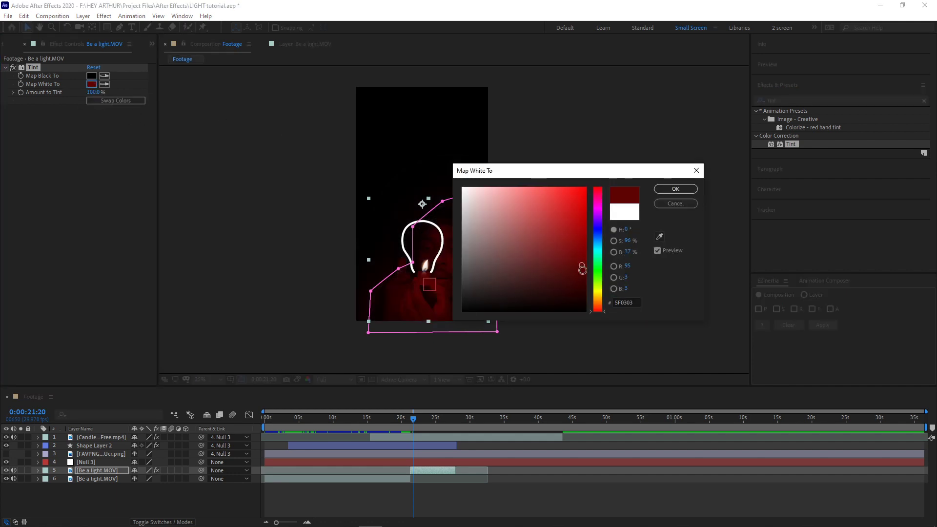
mouse_move(582, 265)
left_mouse_down()
mouse_move(577, 227)
mouse_move(584, 251)
left_mouse_up()
left_click(675, 189)
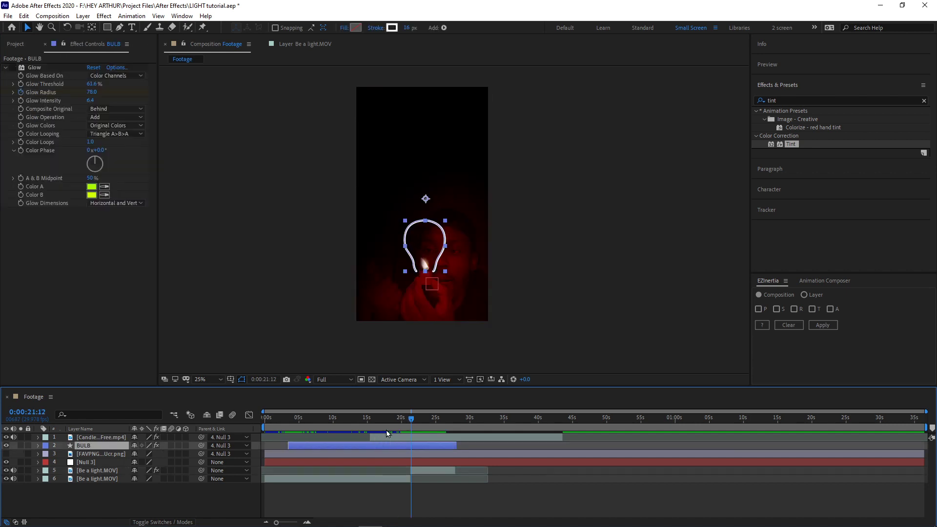
Split the BULB layer at 0:00:21:10 into BULB and BULB 2, then move to 0:00:23:14.
mouse_move(405, 425)
left_mouse_down()
mouse_move(398, 420)
mouse_move(411, 418)
left_mouse_up()
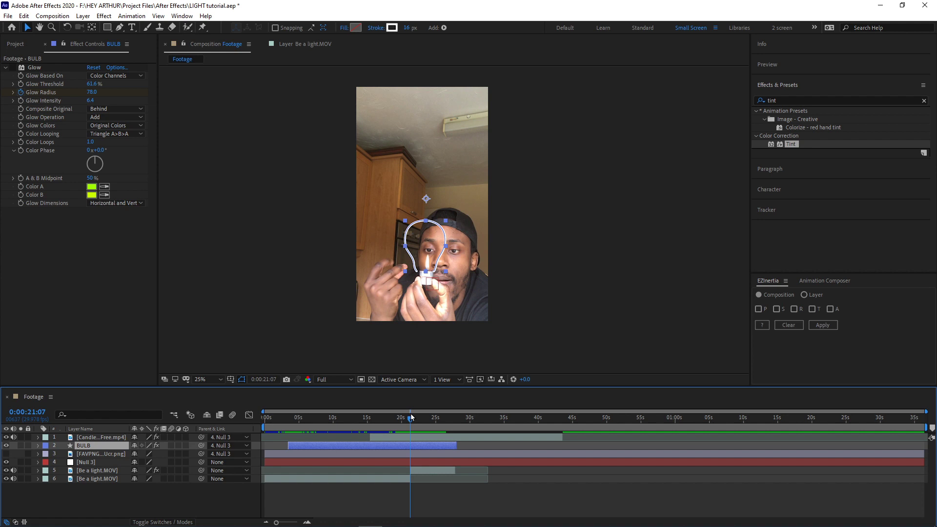
left_click_drag(413, 418, 412, 415)
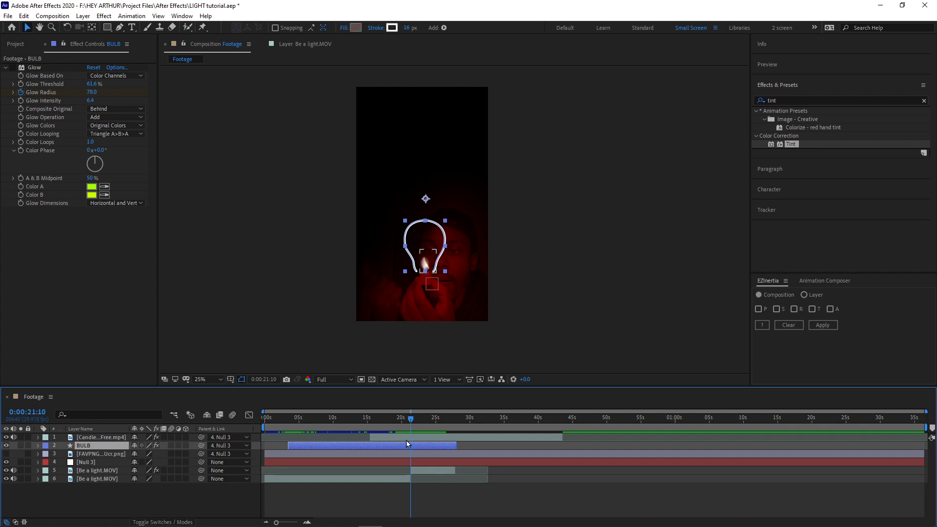
key("ctrl+shift+d")
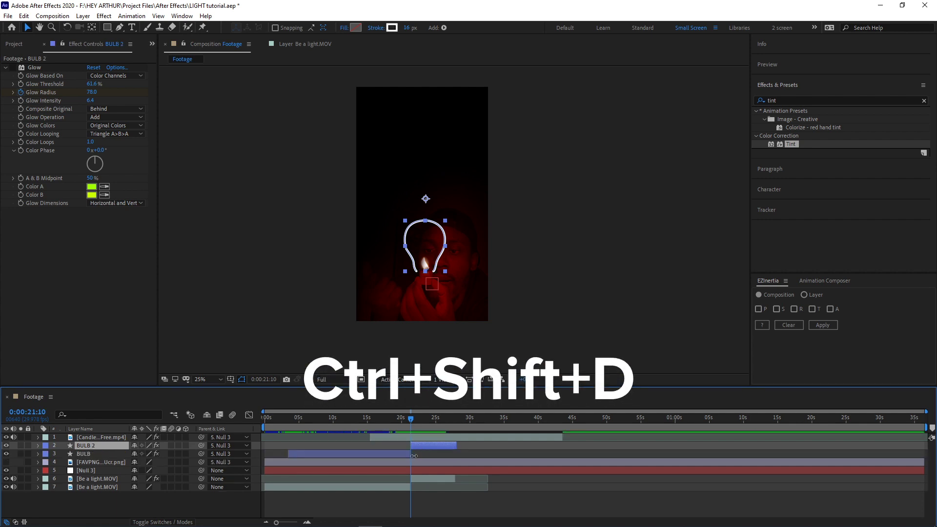
left_click(425, 419)
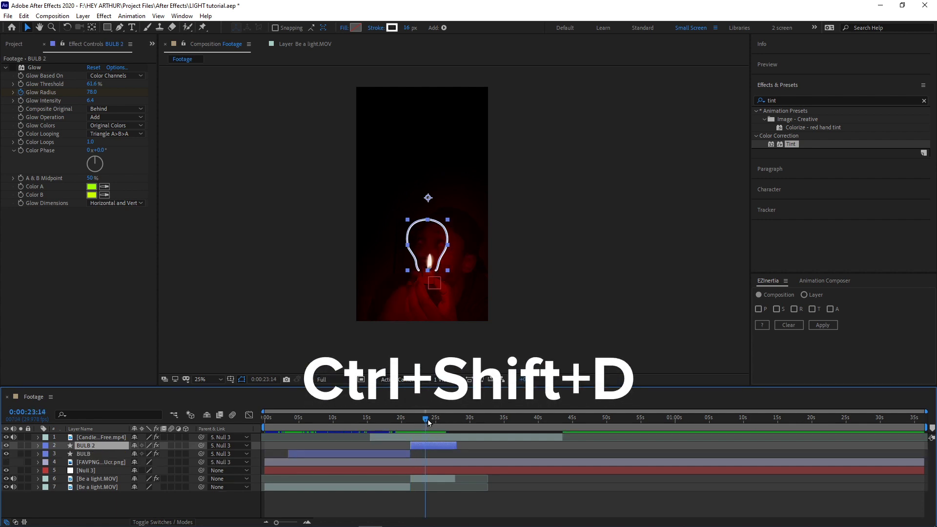
left_click(770, 98)
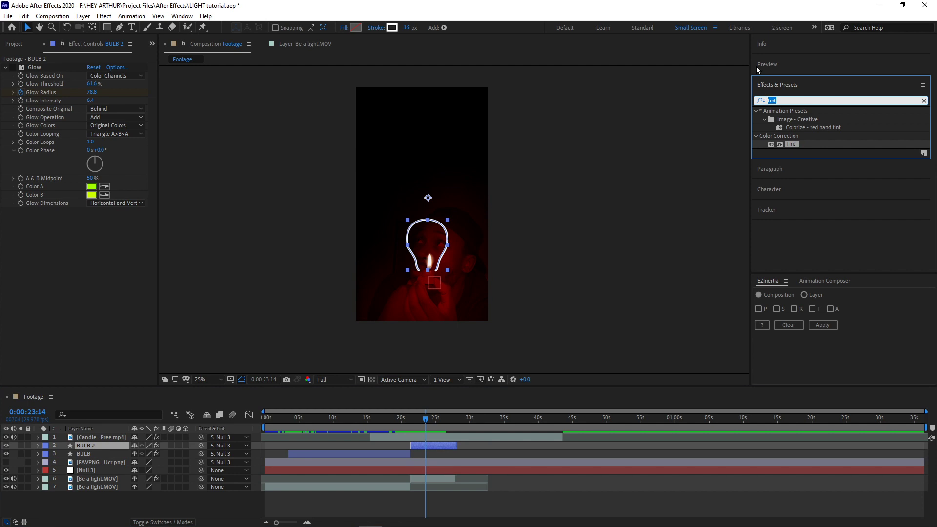
Add a second Glow effect to BULB 2 and set its Glow Radius to 70.
type("glo")
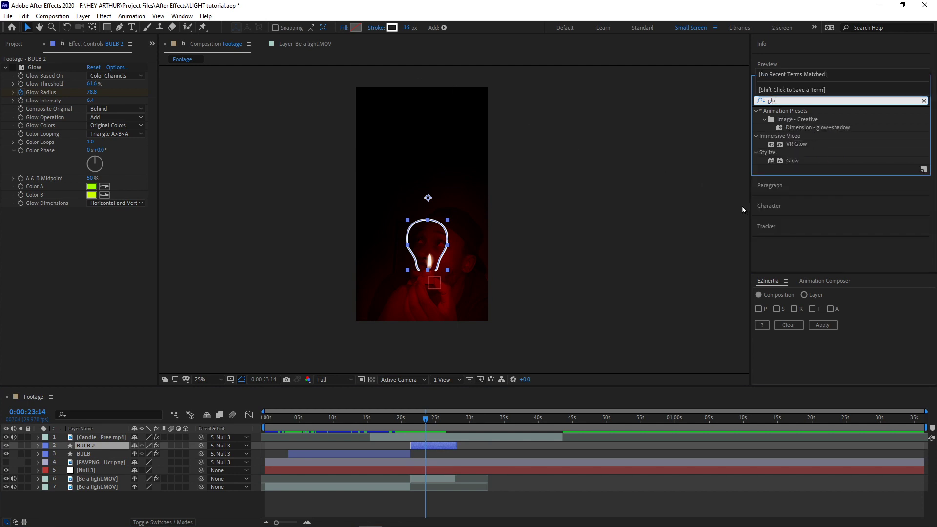
left_click_drag(797, 163, 100, 240)
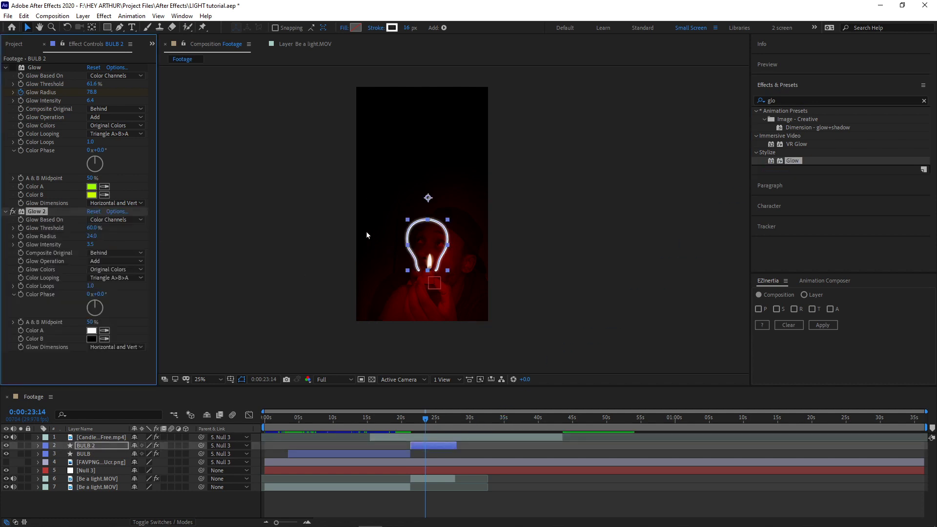
scroll(366, 232, "up", 2)
key("h")
left_click_drag(381, 230, 435, 112)
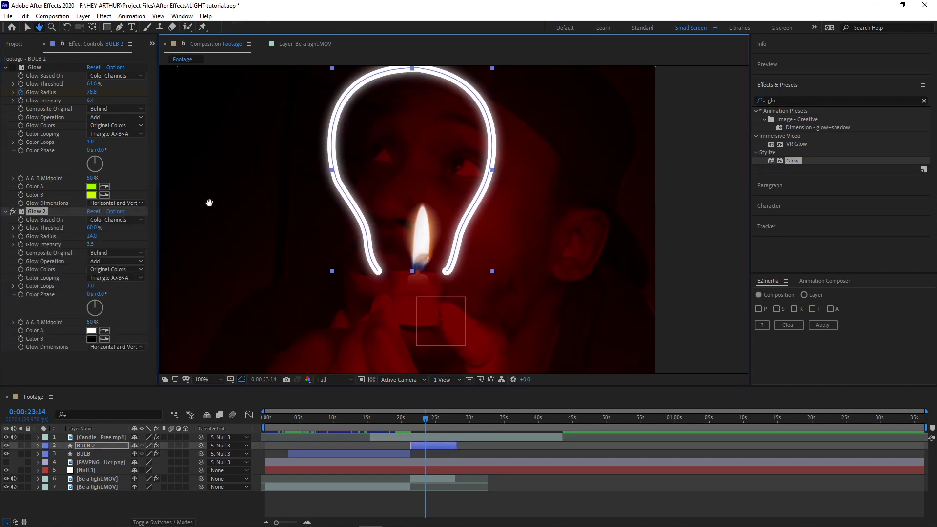
key("v")
mouse_move(91, 236)
left_mouse_down()
mouse_move(142, 236)
mouse_move(98, 235)
left_mouse_up()
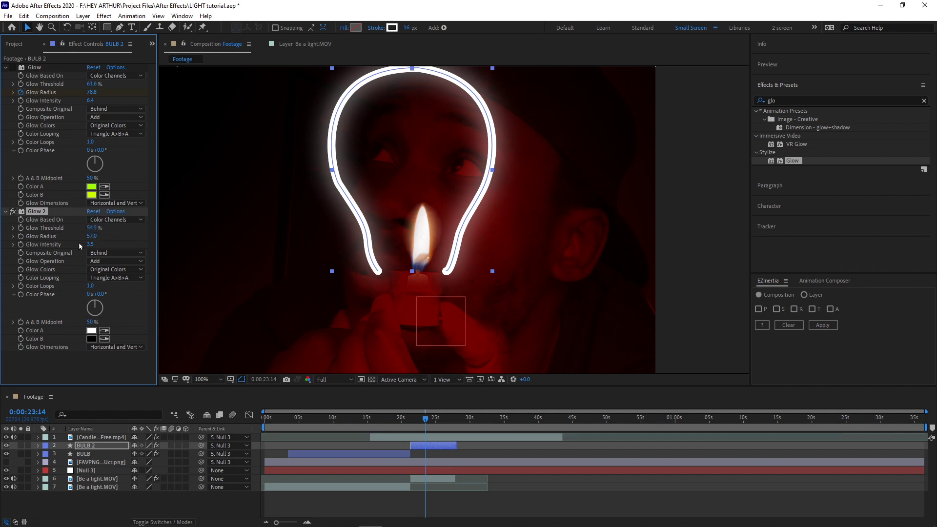
mouse_move(92, 237)
left_mouse_down()
mouse_move(71, 235)
mouse_move(129, 234)
mouse_move(80, 236)
left_mouse_up()
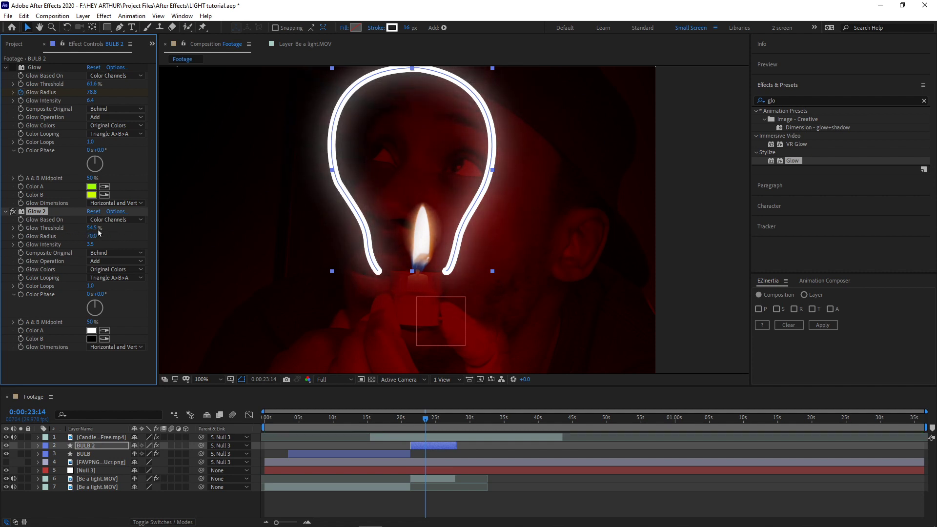
Change the first Glow's Color B to a slightly darker yellow-green (CCEC39).
left_click(91, 195)
left_click_drag(559, 192, 556, 196)
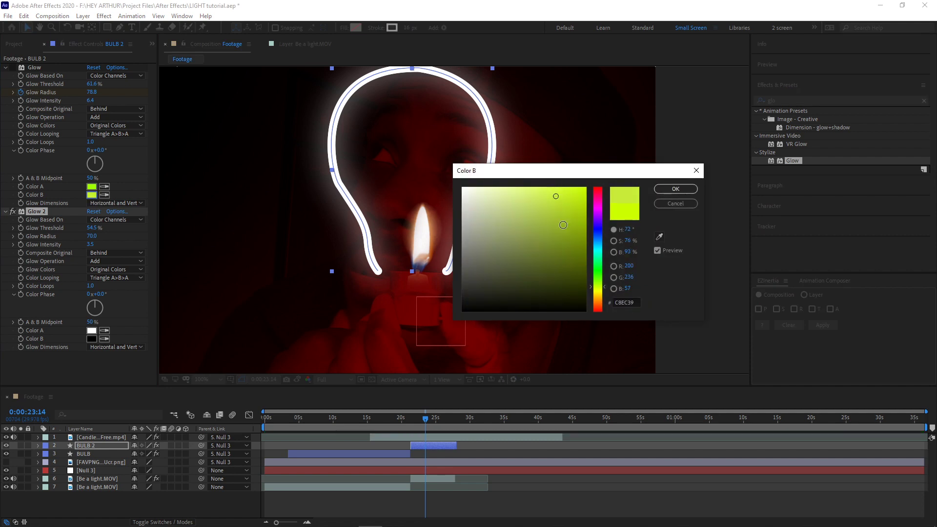
left_click(675, 190)
key("F2")
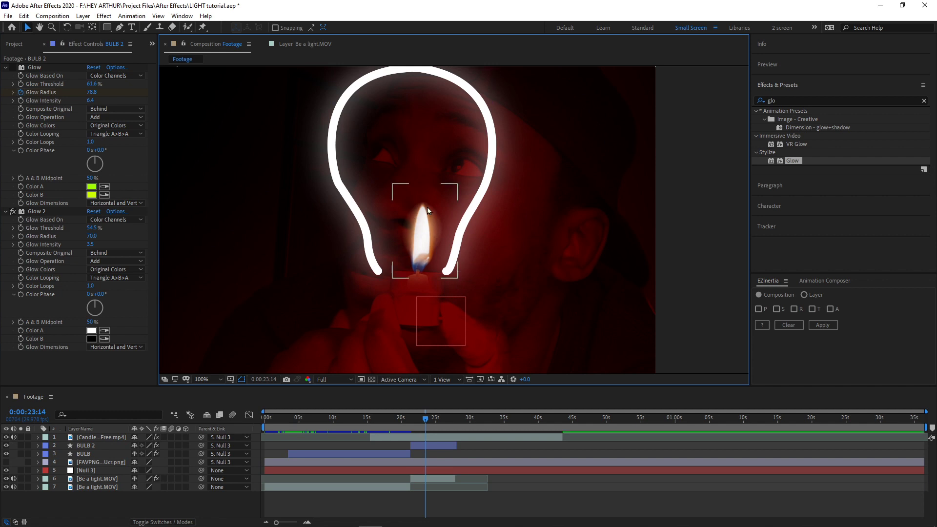
scroll(414, 225, "down", 4)
left_click_drag(412, 420, 389, 420)
key("space")
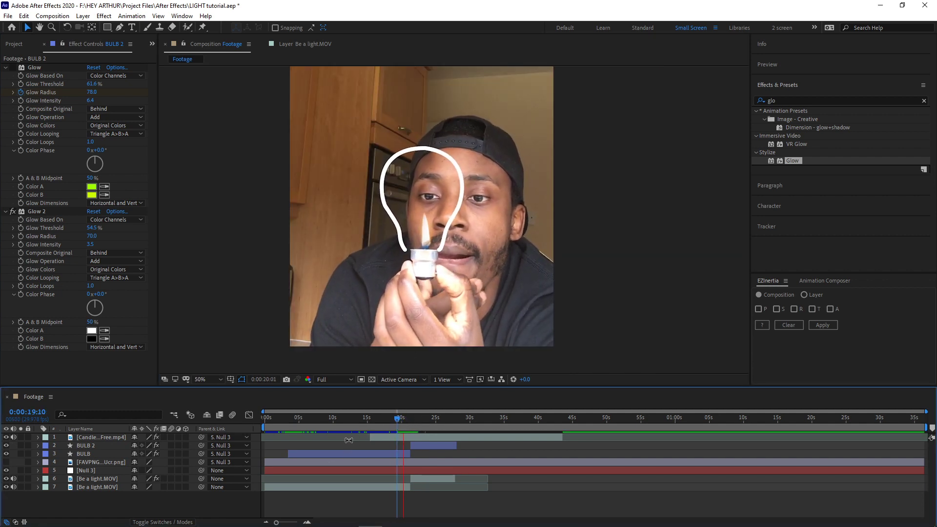